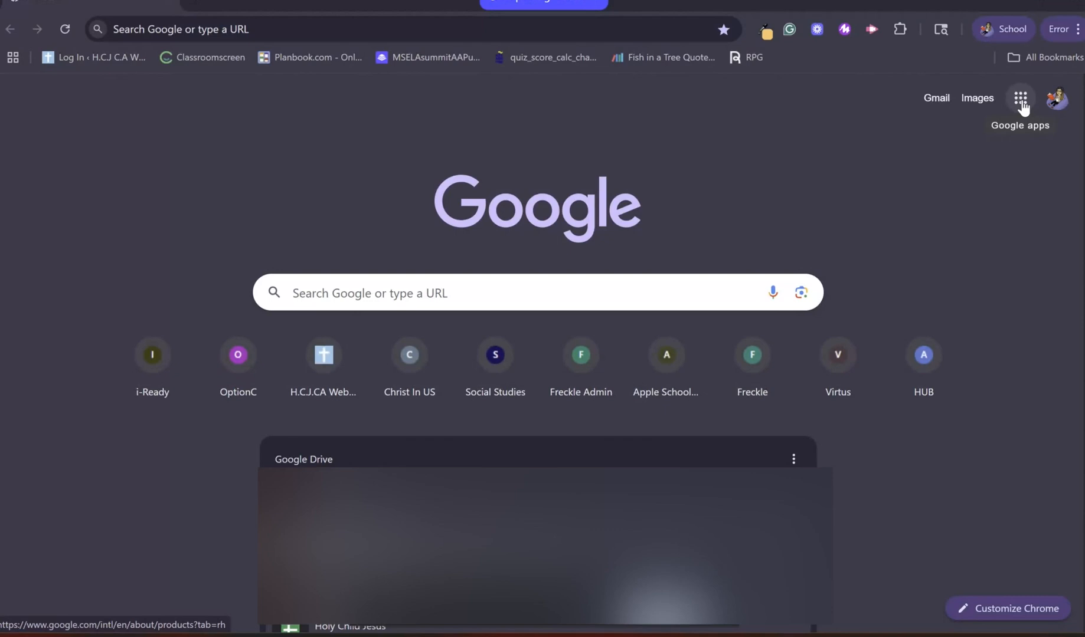
- Switch to the Google Admin console and open the list of apps pending review under app access control
{"action": "left_click", "coordinate": [1022, 104]}
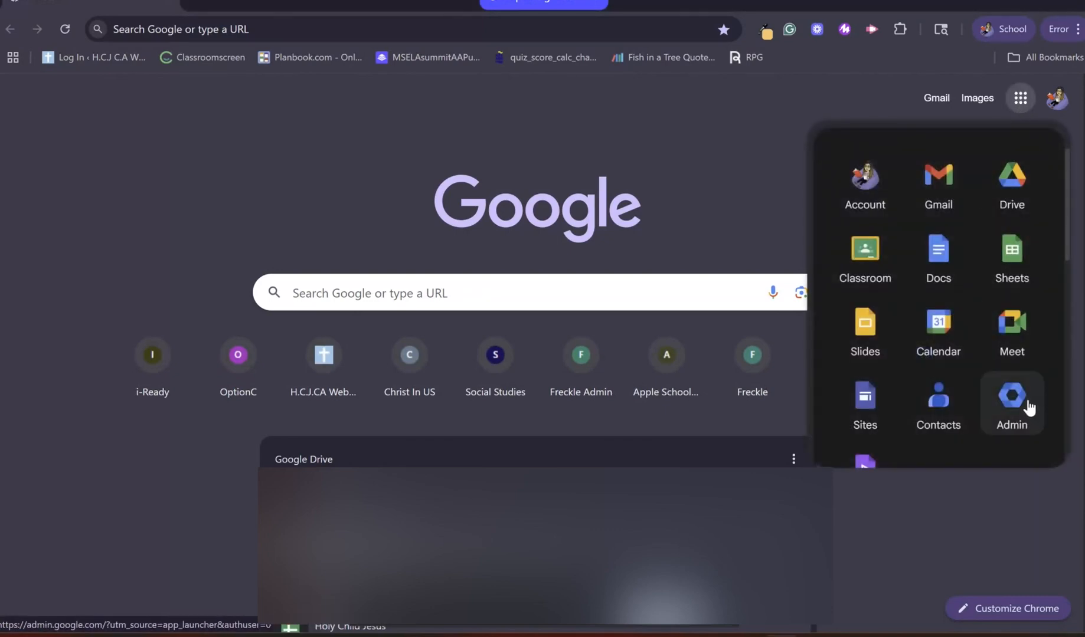
{"action": "left_click", "coordinate": [1010, 403]}
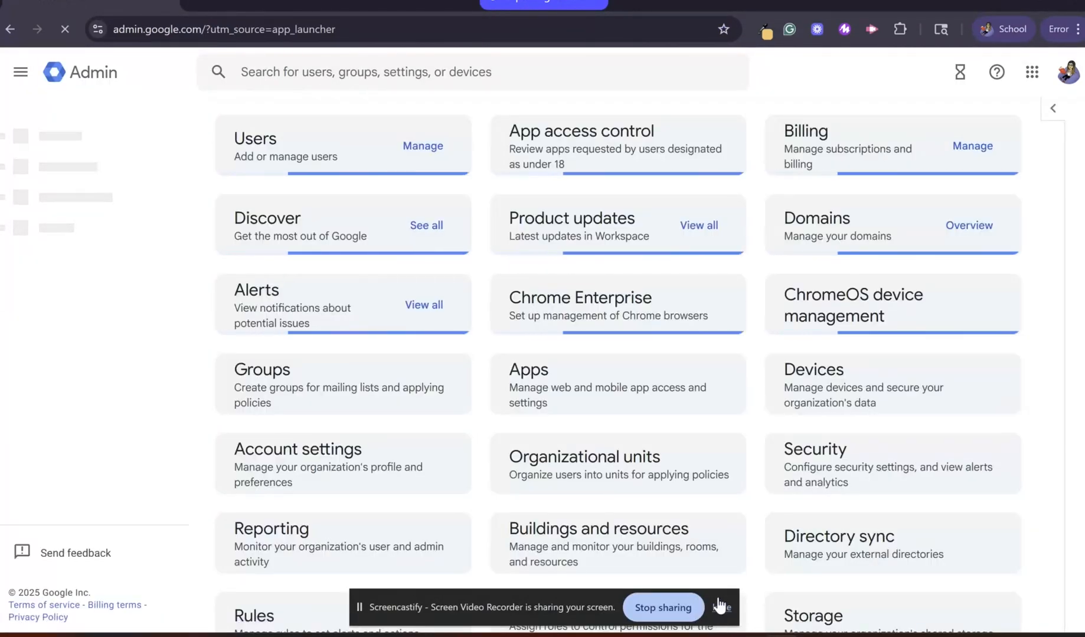
{"action": "left_click", "coordinate": [721, 608]}
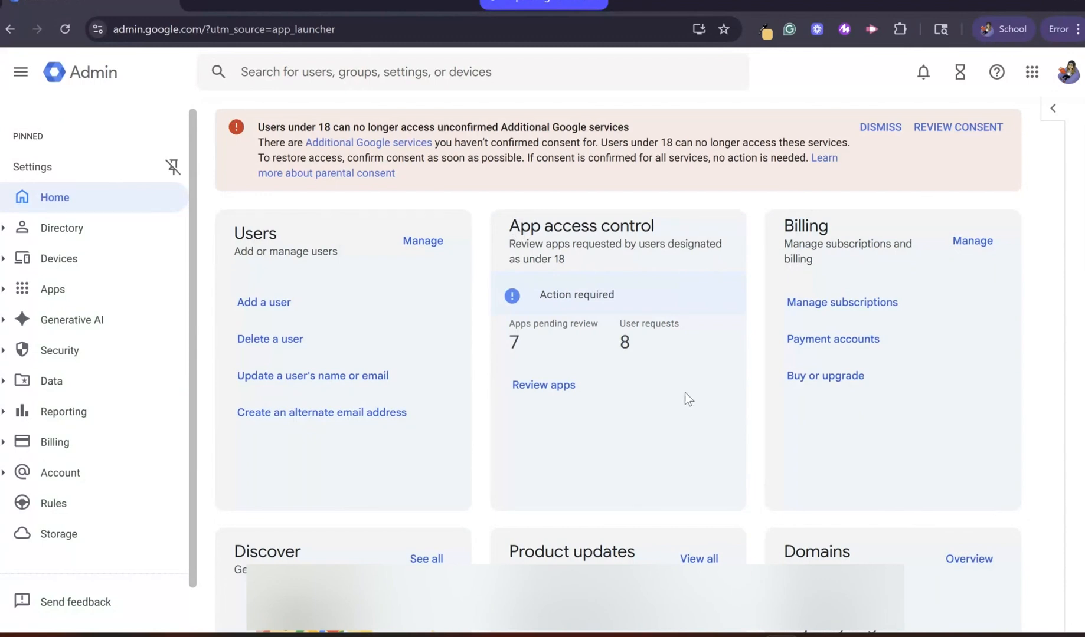
{"action": "left_click", "coordinate": [543, 385]}
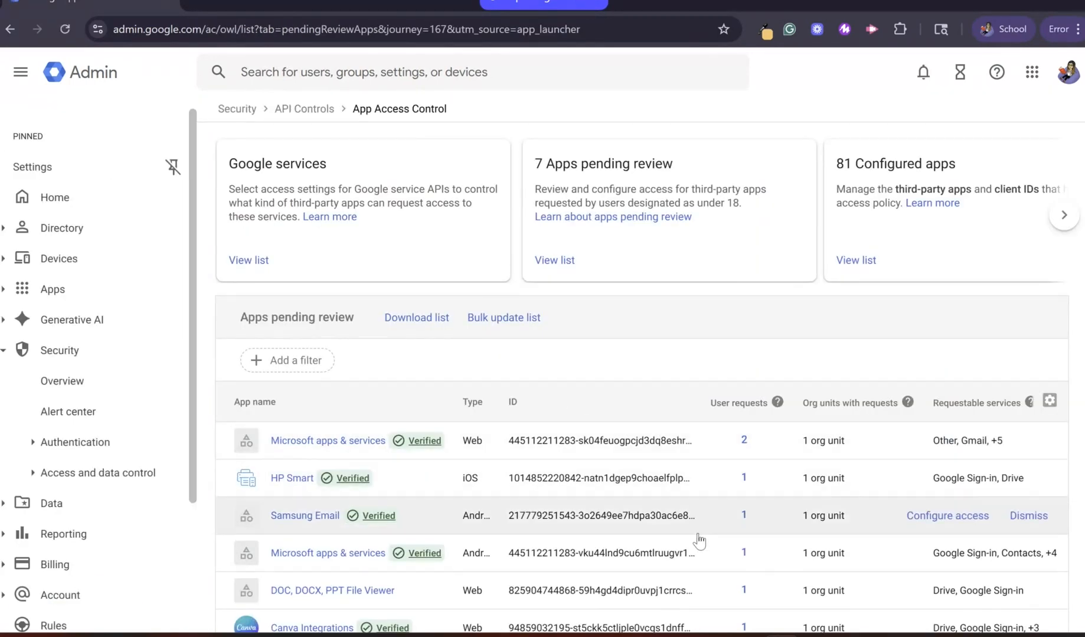
- Start configuring access for Canva Integrations from the Class of 2025 org unit and set its scope to all users
{"action": "scroll", "coordinate": [699, 538], "scroll_direction": "down", "scroll_amount": 1}
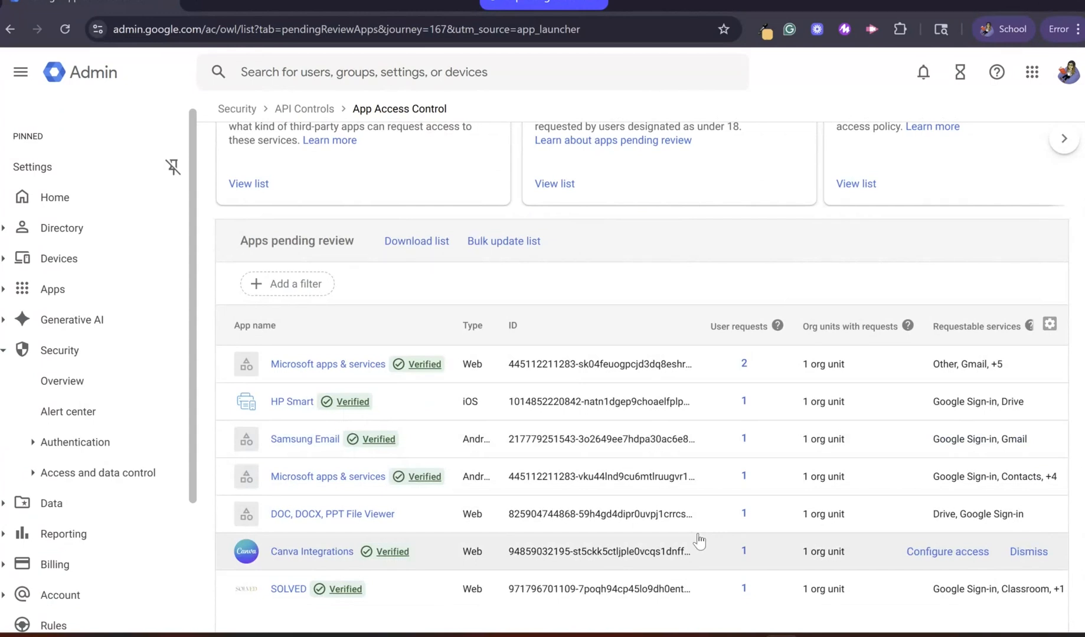
{"action": "scroll", "coordinate": [698, 538], "scroll_direction": "up", "scroll_amount": 1}
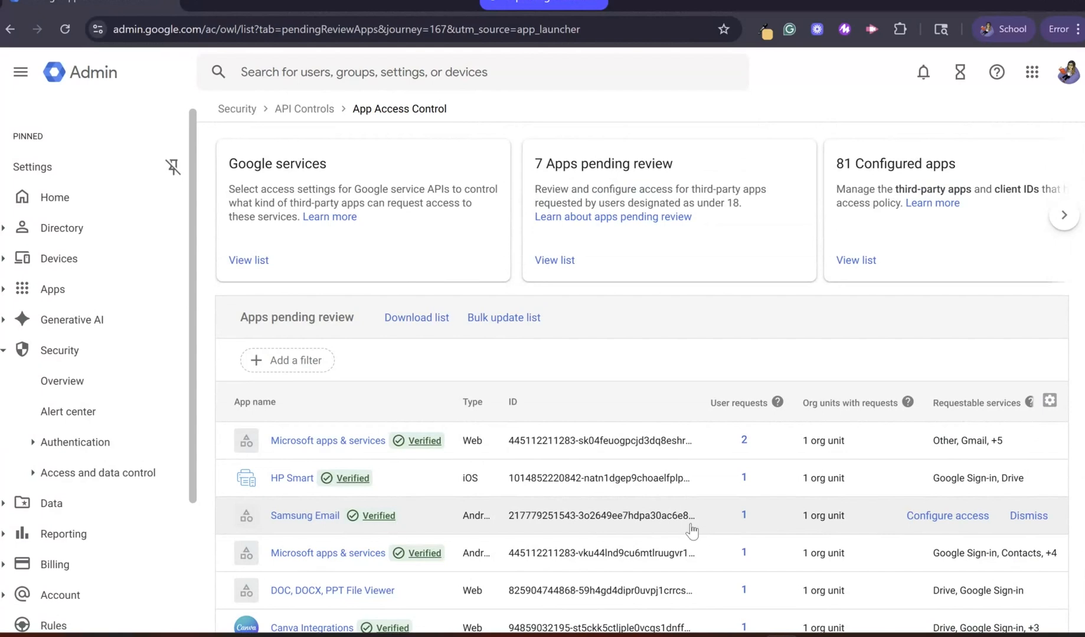
{"action": "scroll", "coordinate": [767, 460], "scroll_direction": "down", "scroll_amount": 1}
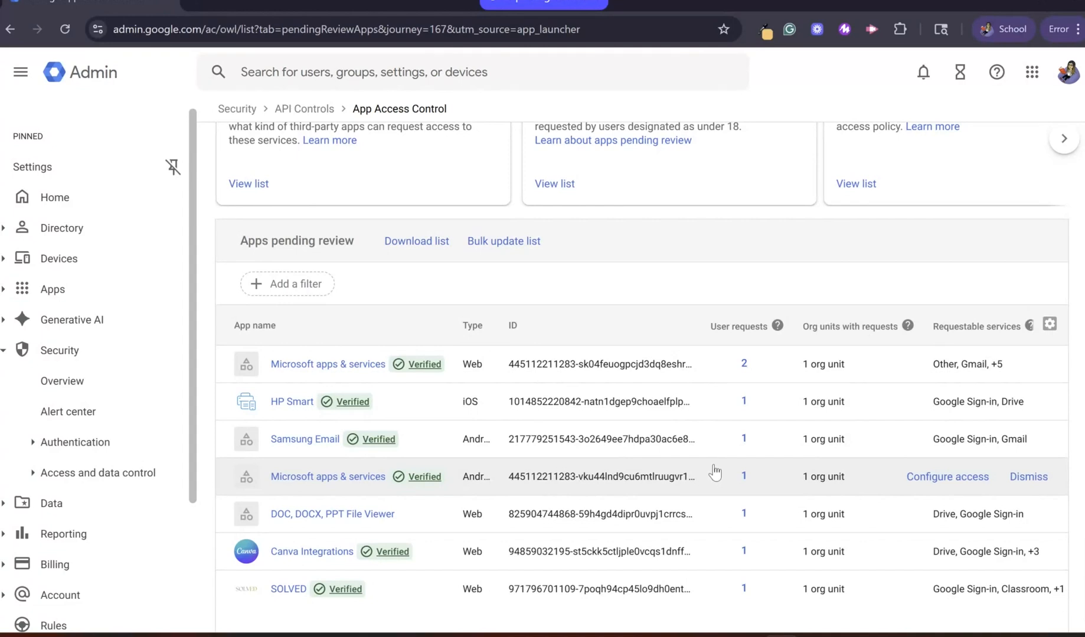
{"action": "scroll", "coordinate": [715, 470], "scroll_direction": "down", "scroll_amount": 1}
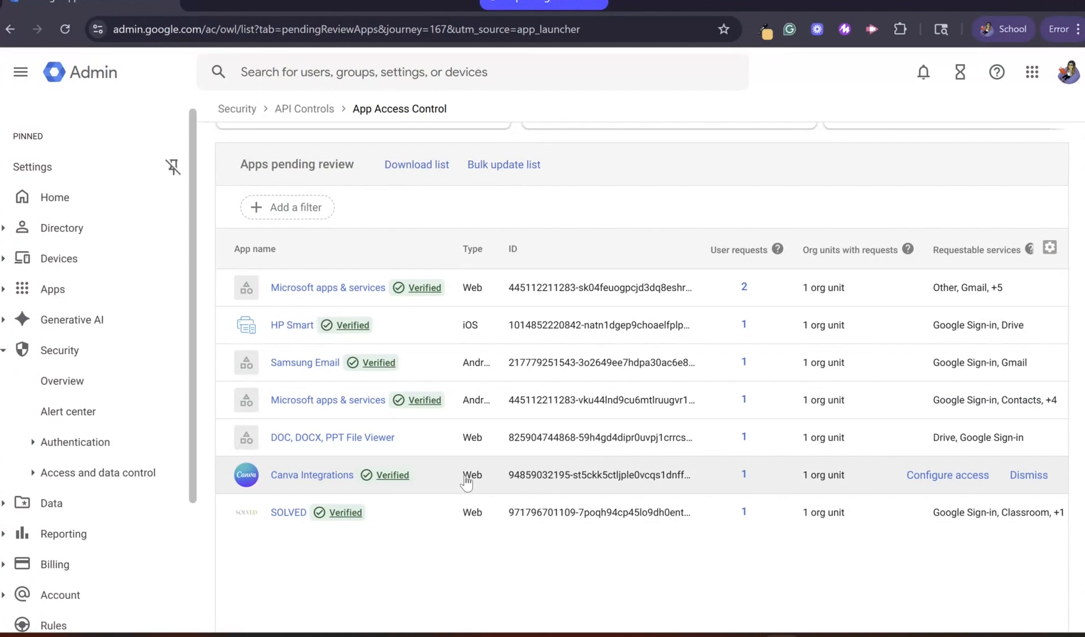
{"action": "left_click", "coordinate": [946, 483]}
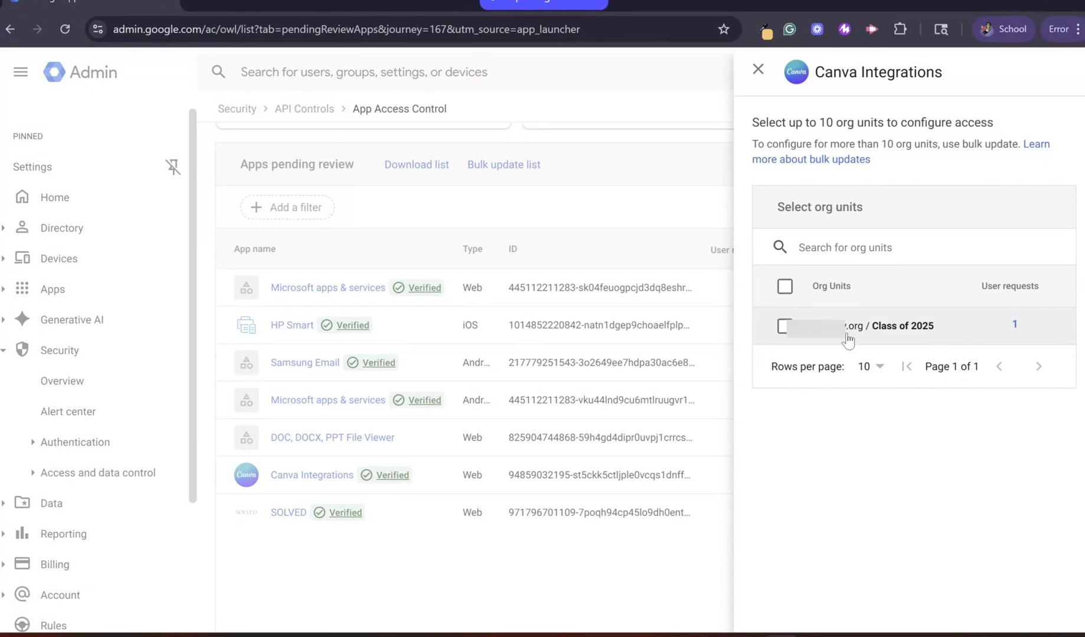
{"action": "left_click", "coordinate": [788, 332]}
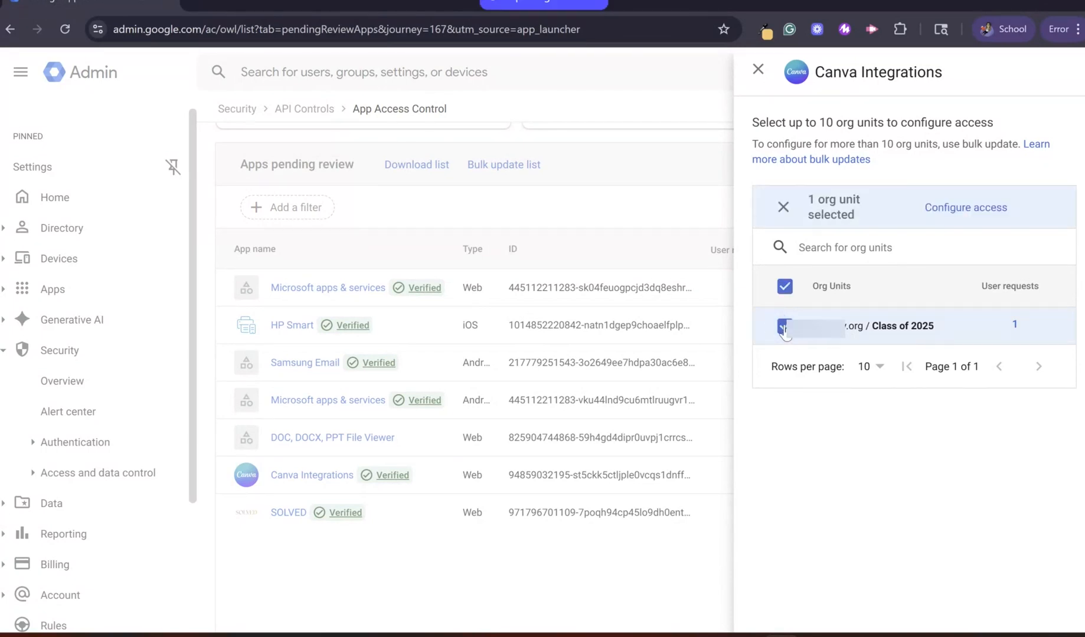
{"action": "left_click", "coordinate": [963, 208]}
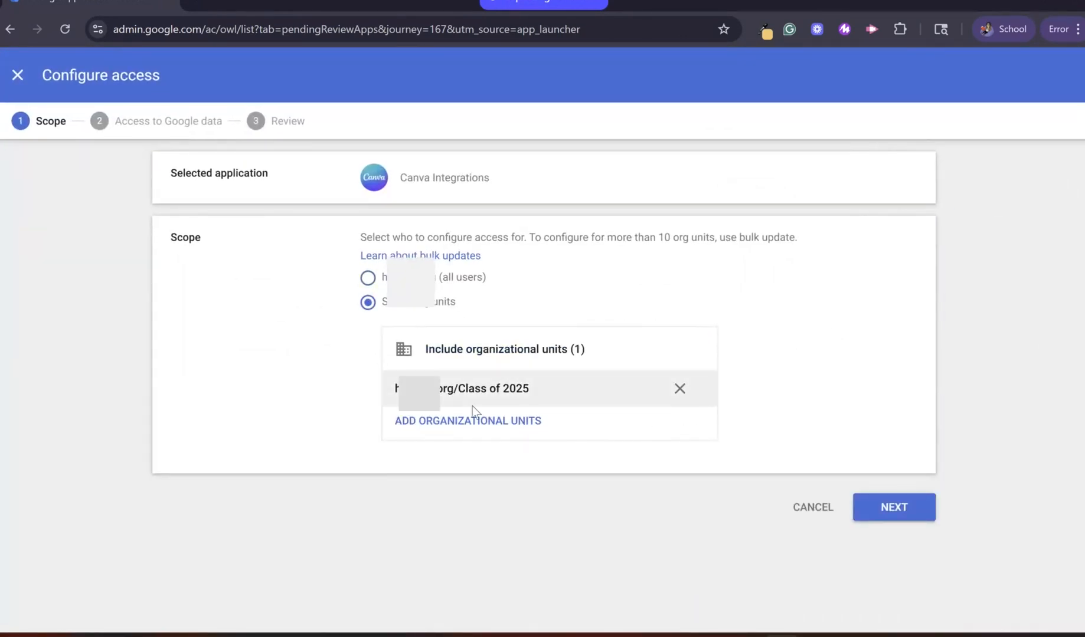
{"action": "left_click", "coordinate": [368, 278]}
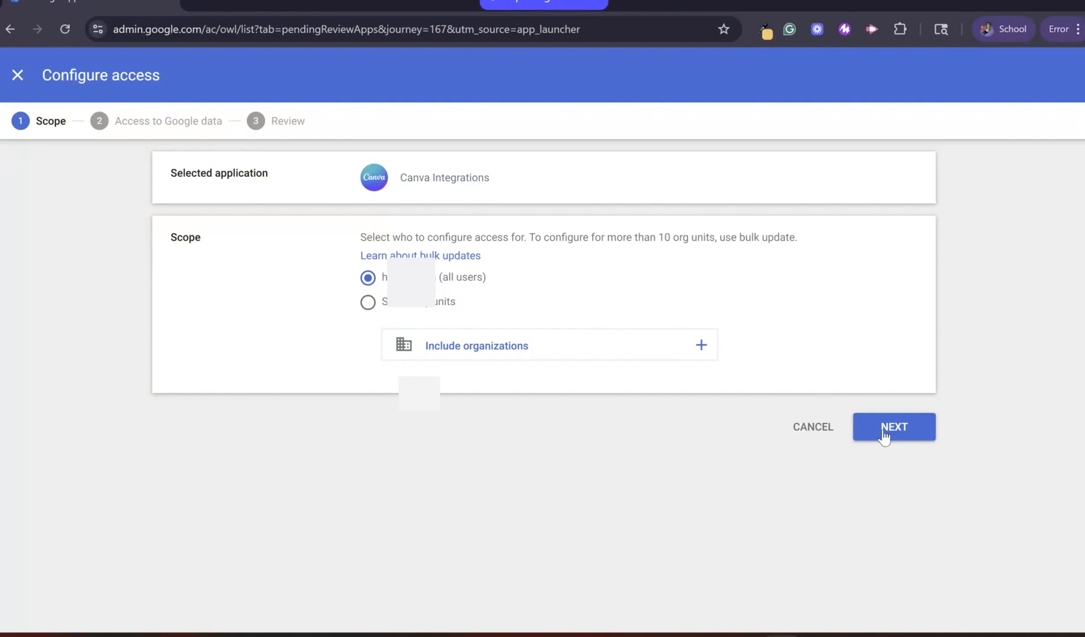
{"action": "left_click", "coordinate": [883, 435]}
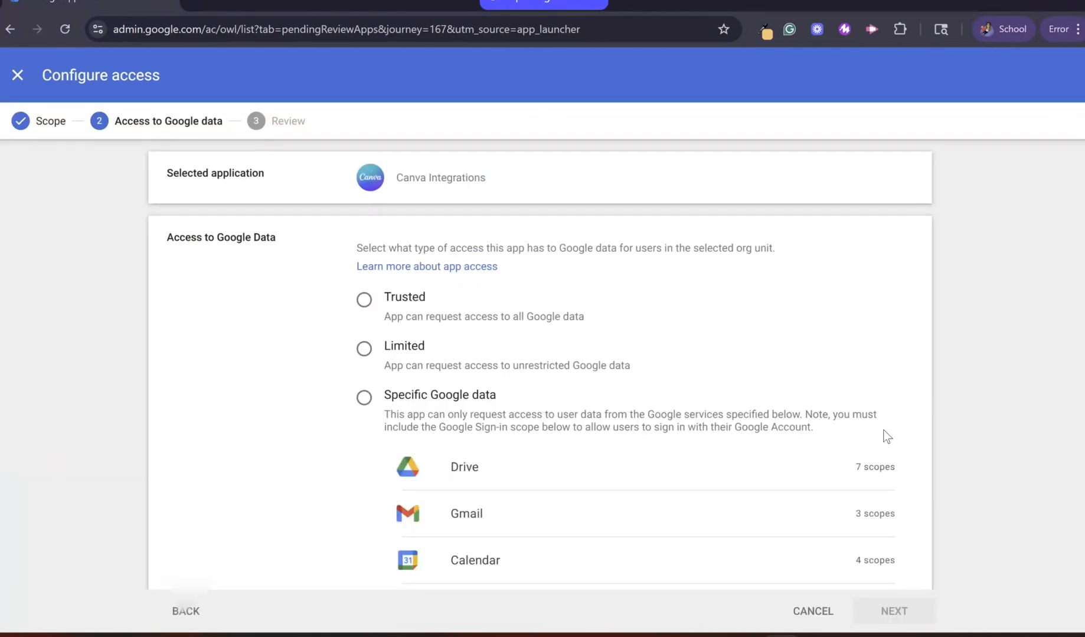
- Set Canva Integrations' access to Google data to Trusted and proceed to the review stage
{"action": "right_click", "coordinate": [364, 303]}
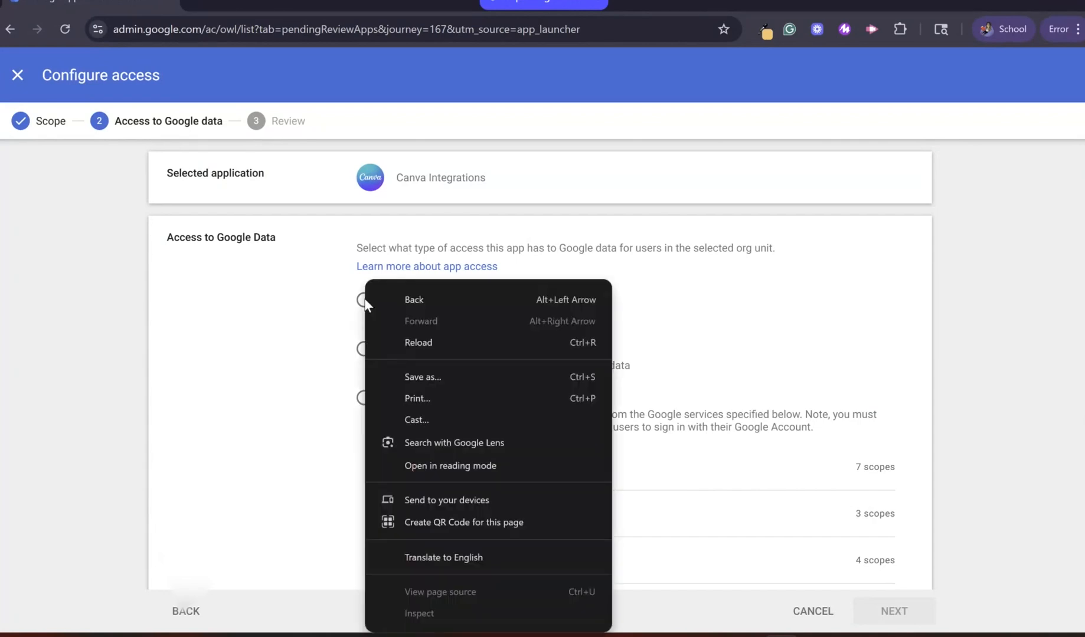
{"action": "key", "text": "Escape"}
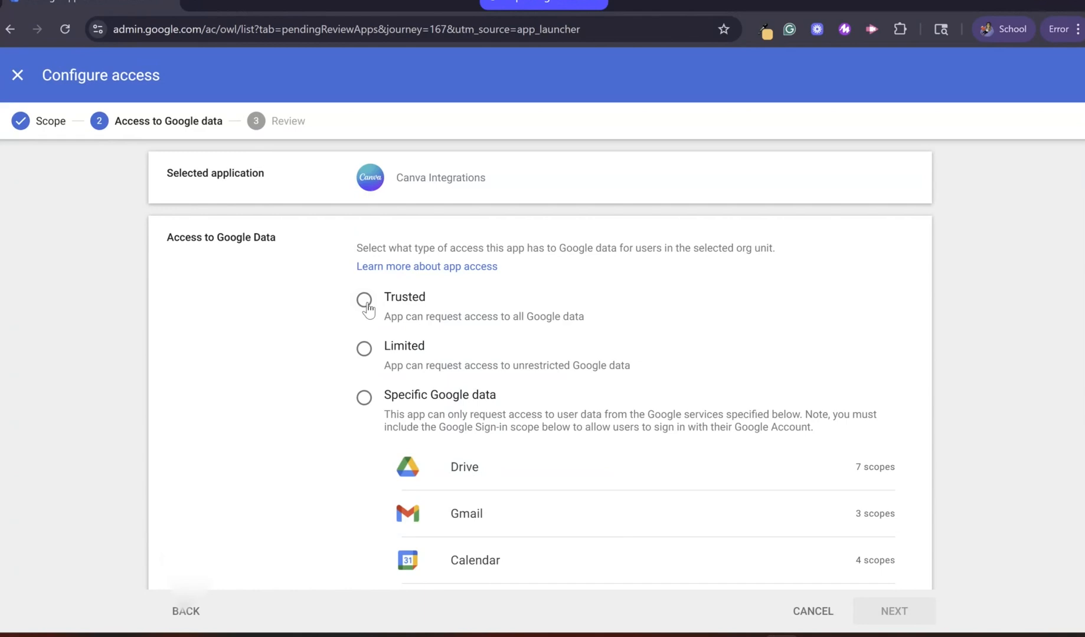
{"action": "left_click", "coordinate": [365, 301]}
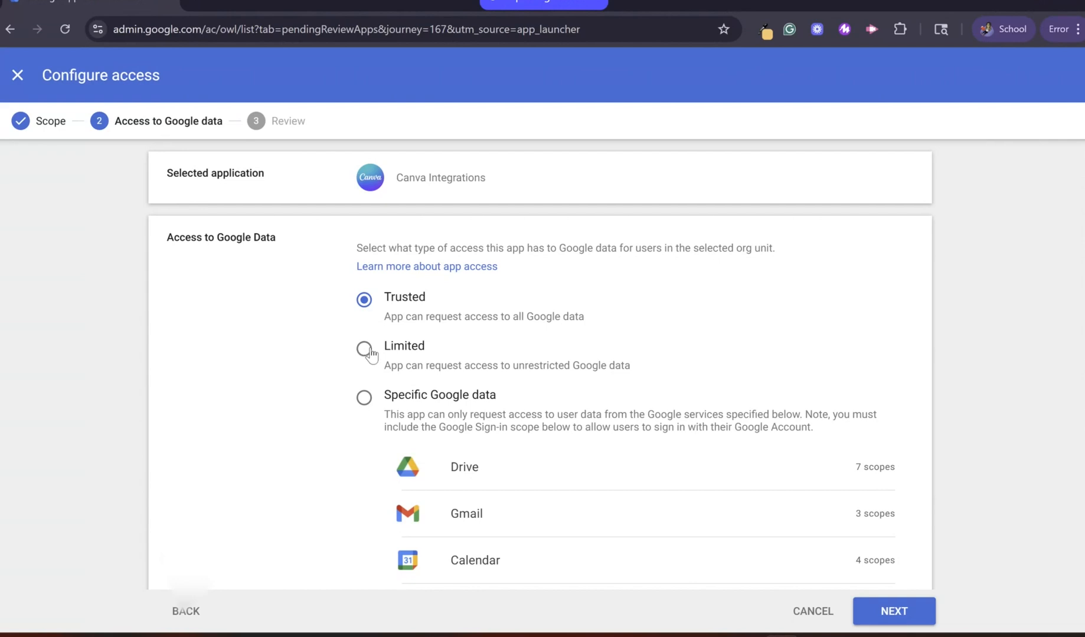
{"action": "scroll", "coordinate": [371, 357], "scroll_direction": "down", "scroll_amount": 1}
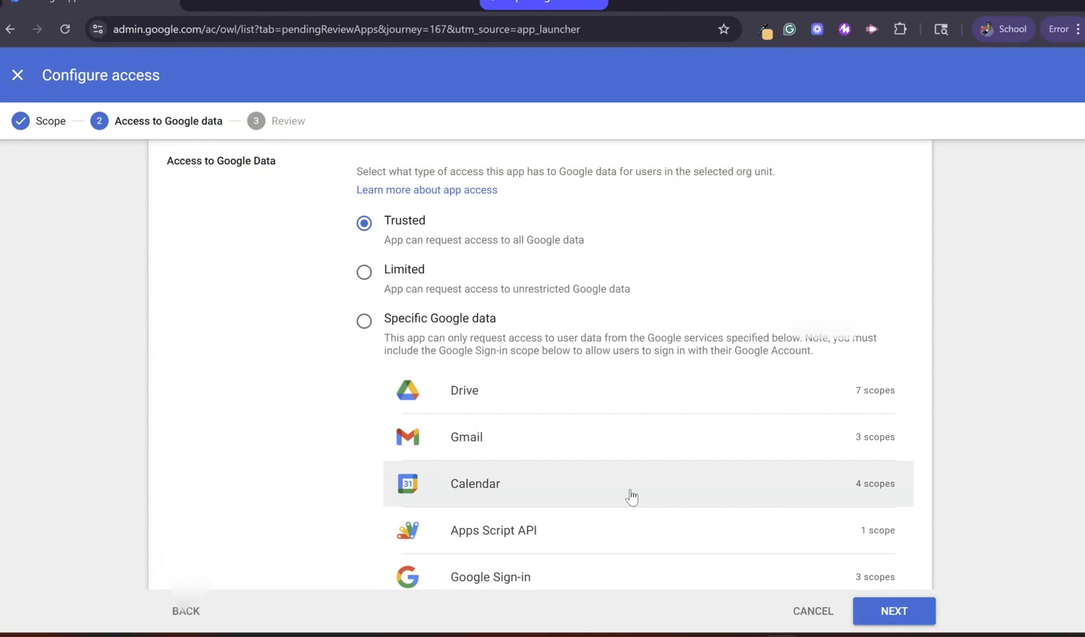
{"action": "scroll", "coordinate": [630, 497], "scroll_direction": "down", "scroll_amount": 1}
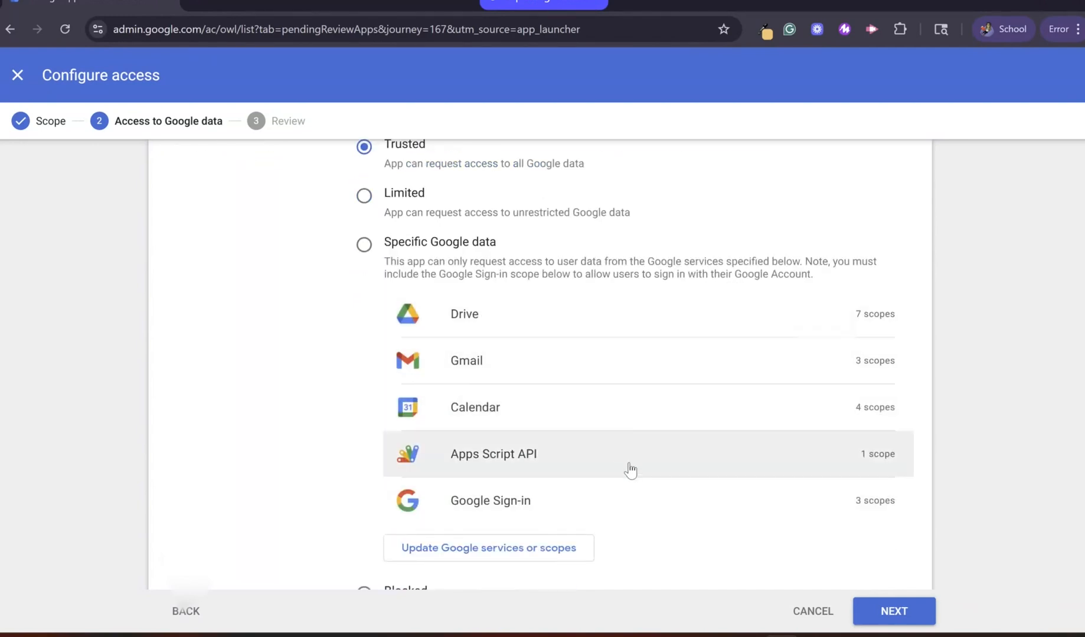
{"action": "scroll", "coordinate": [637, 437], "scroll_direction": "down", "scroll_amount": 1}
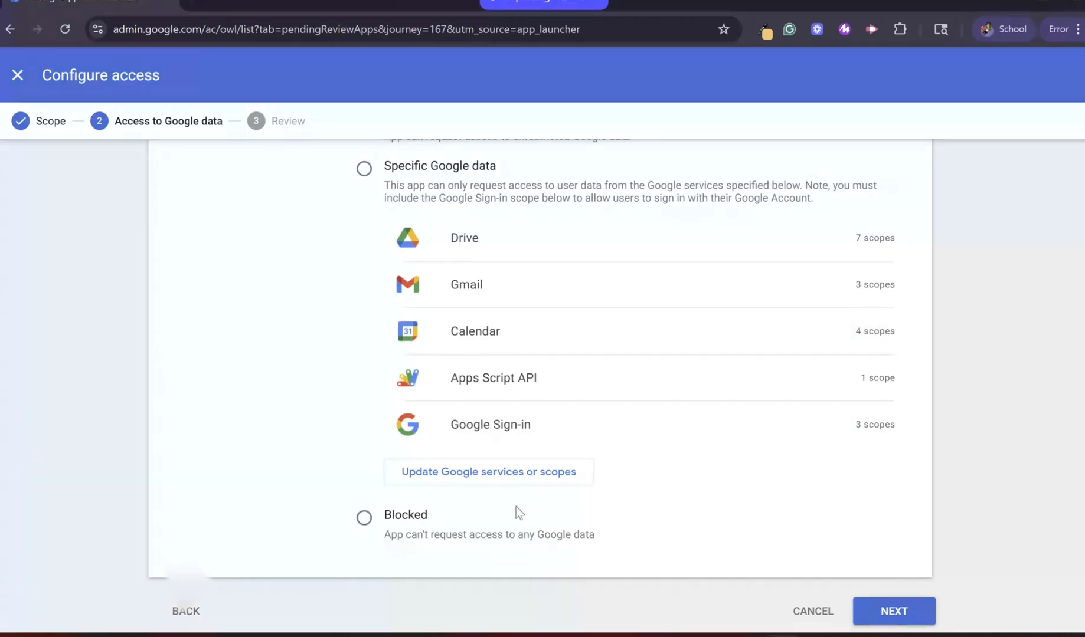
{"action": "scroll", "coordinate": [650, 502], "scroll_direction": "up", "scroll_amount": 4}
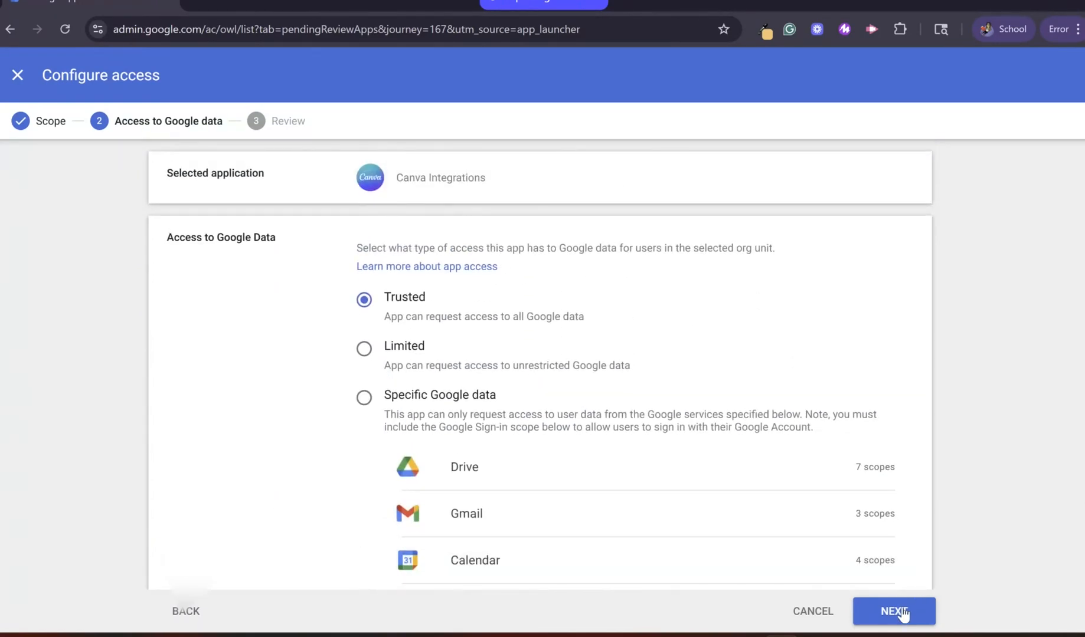
{"action": "left_click", "coordinate": [901, 614]}
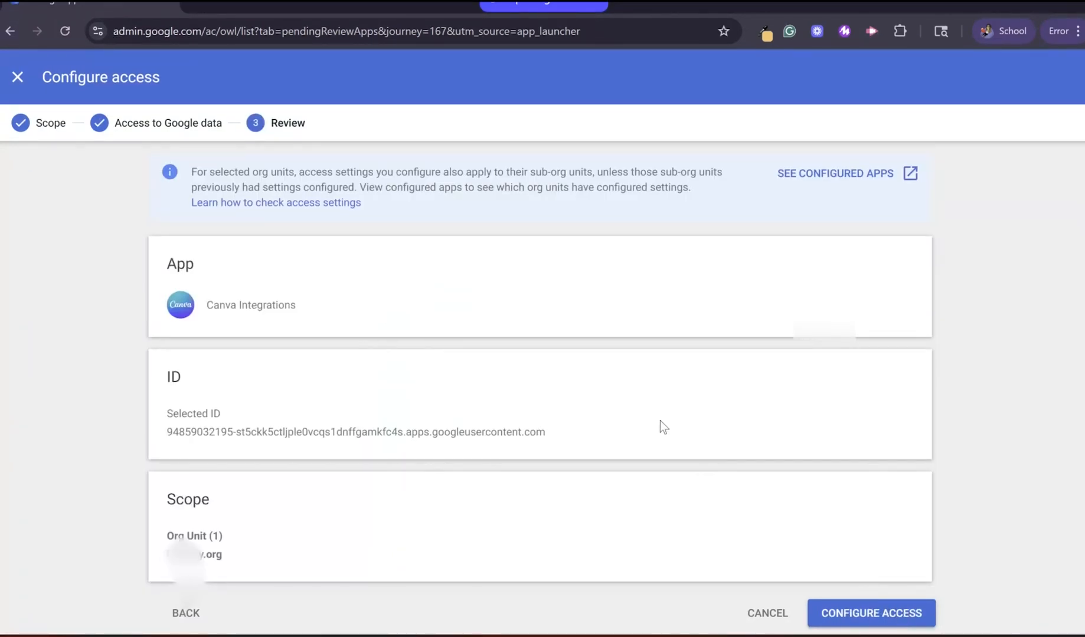
- Review the app name, selected ID and org unit scope in the Canva Integrations access summary
{"action": "left_click_drag", "start_coordinate": [359, 313], "coordinate": [196, 311]}
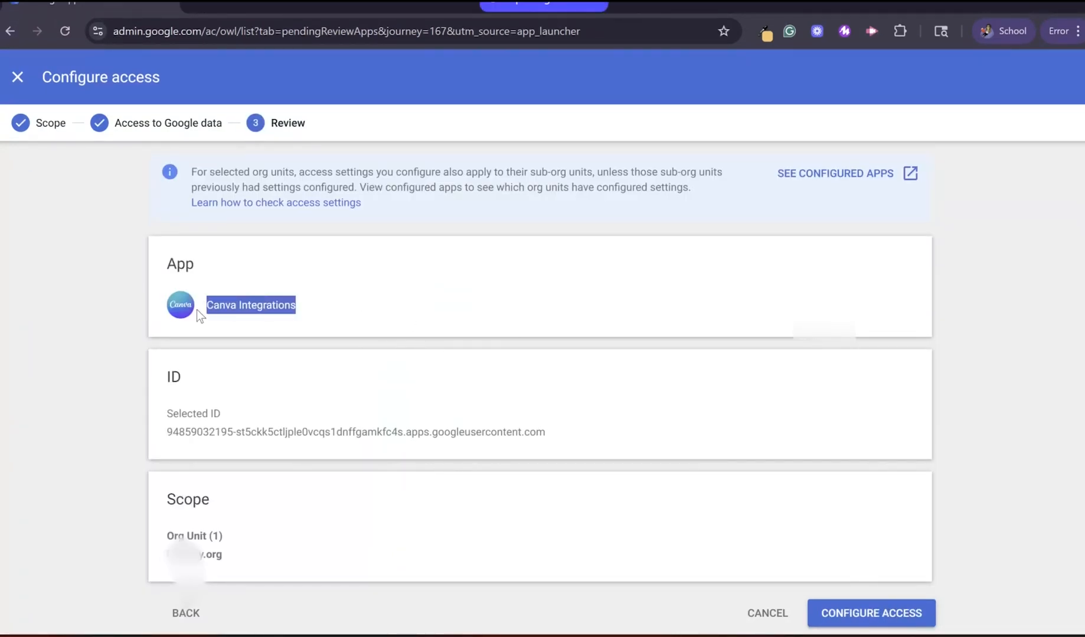
{"action": "left_click", "coordinate": [307, 329]}
{"action": "scroll", "coordinate": [403, 332], "scroll_direction": "down", "scroll_amount": 1}
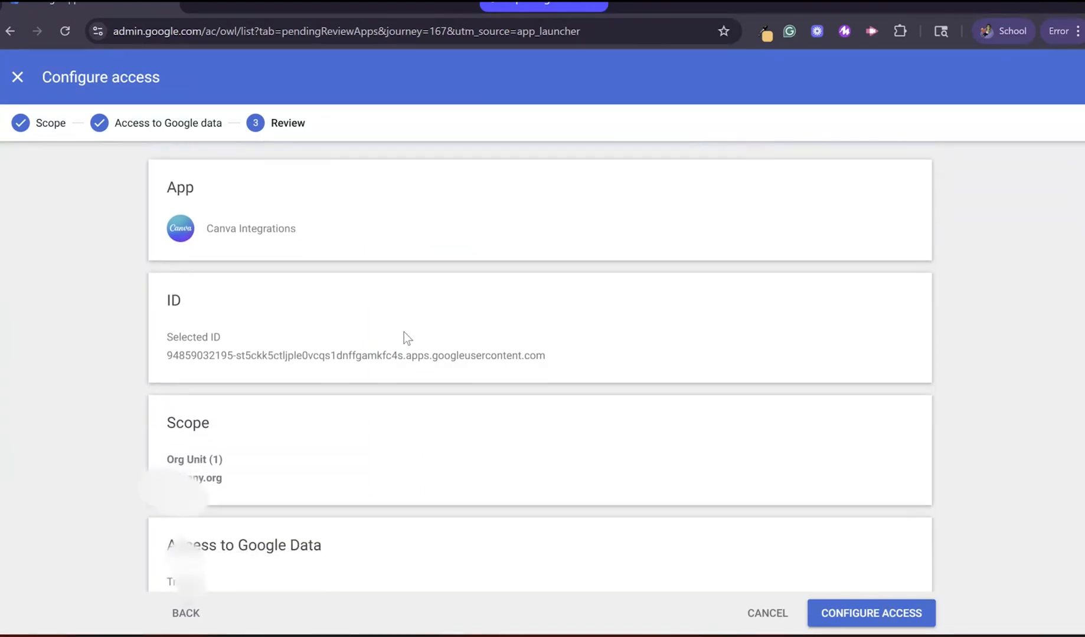
{"action": "left_click_drag", "start_coordinate": [569, 355], "coordinate": [149, 358]}
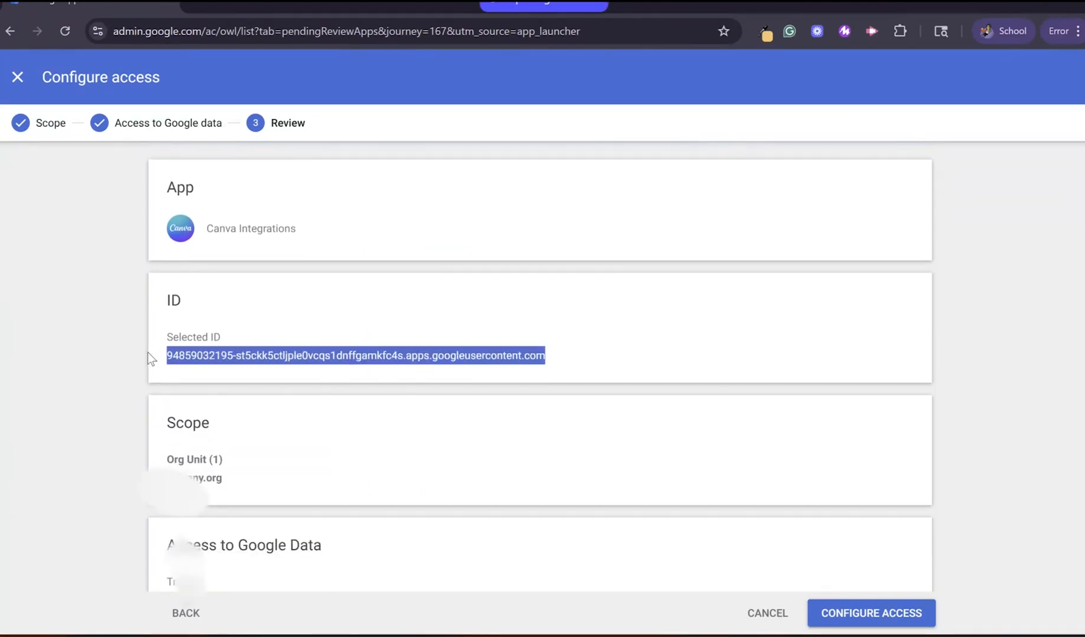
{"action": "scroll", "coordinate": [320, 375], "scroll_direction": "down", "scroll_amount": 1}
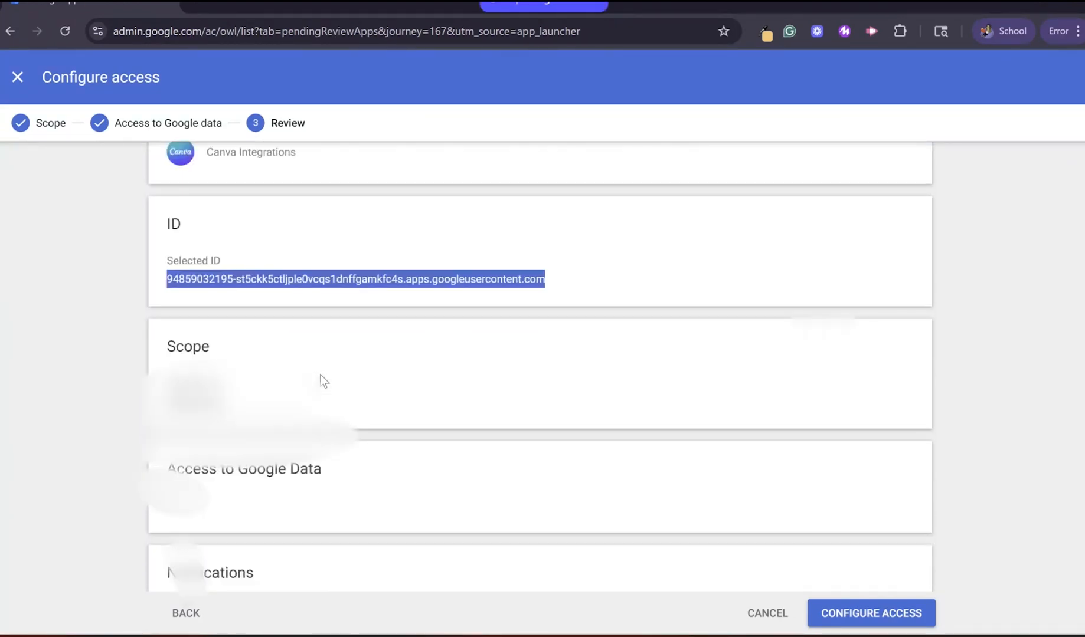
{"action": "scroll", "coordinate": [322, 378], "scroll_direction": "down", "scroll_amount": 1}
{"action": "left_click", "coordinate": [282, 331]}
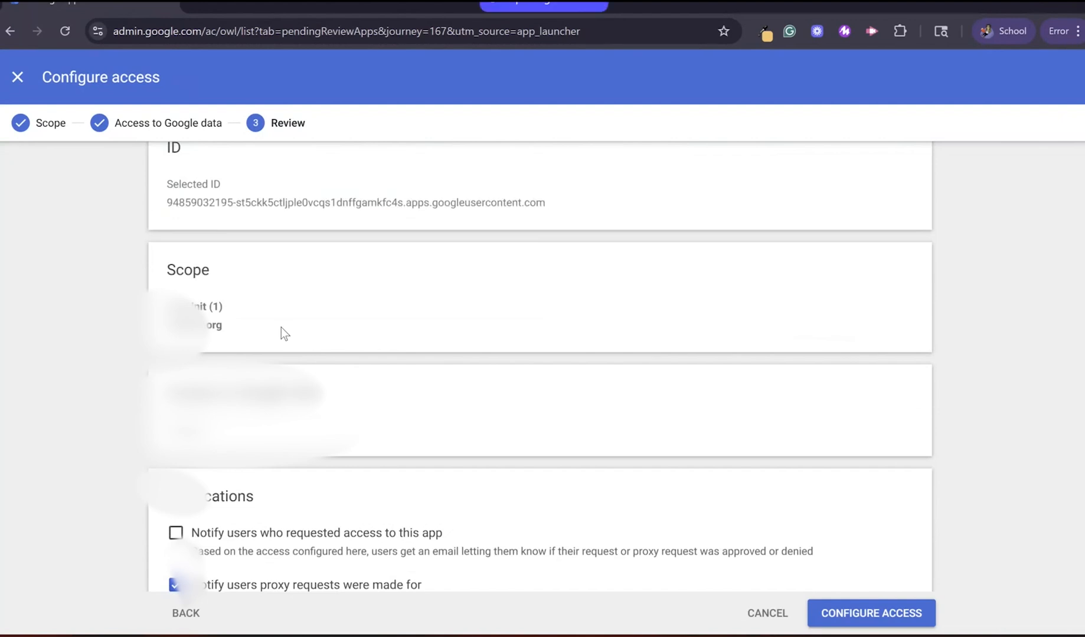
{"action": "left_click_drag", "start_coordinate": [269, 337], "coordinate": [168, 325]}
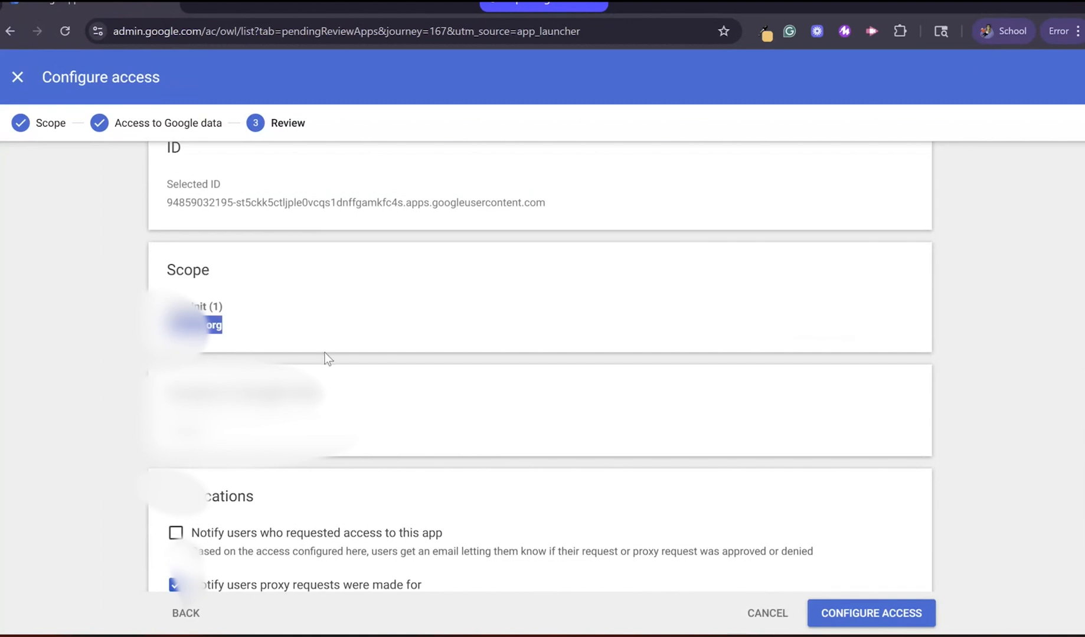
- Apply the Canva Integrations access configuration with notification of users who requested access, and confirm parental consent
{"action": "scroll", "coordinate": [328, 358], "scroll_direction": "down", "scroll_amount": 2}
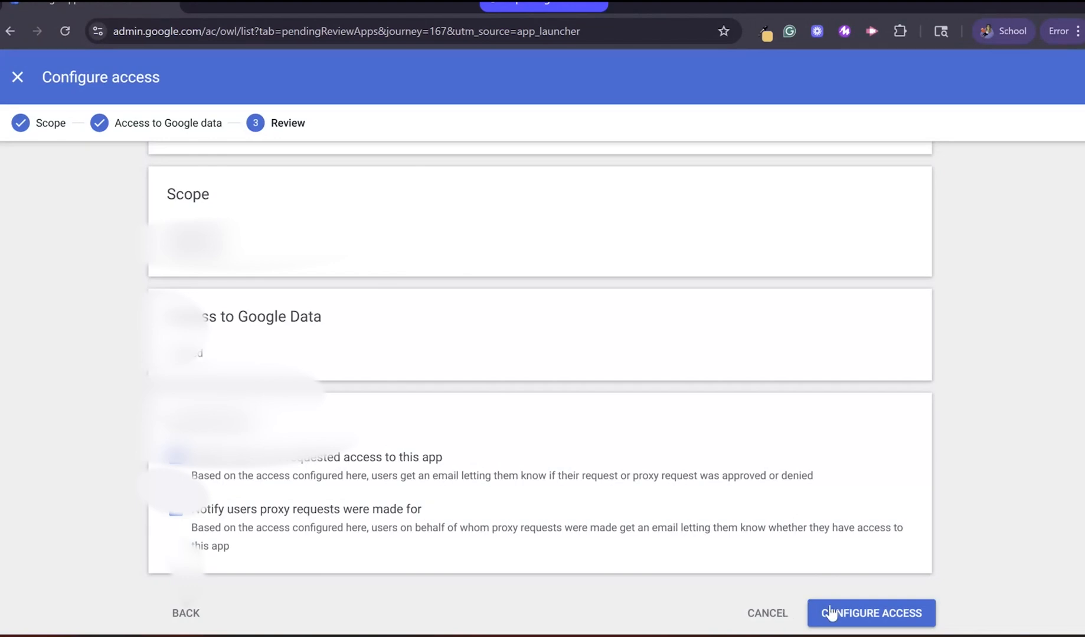
{"action": "left_click", "coordinate": [863, 619]}
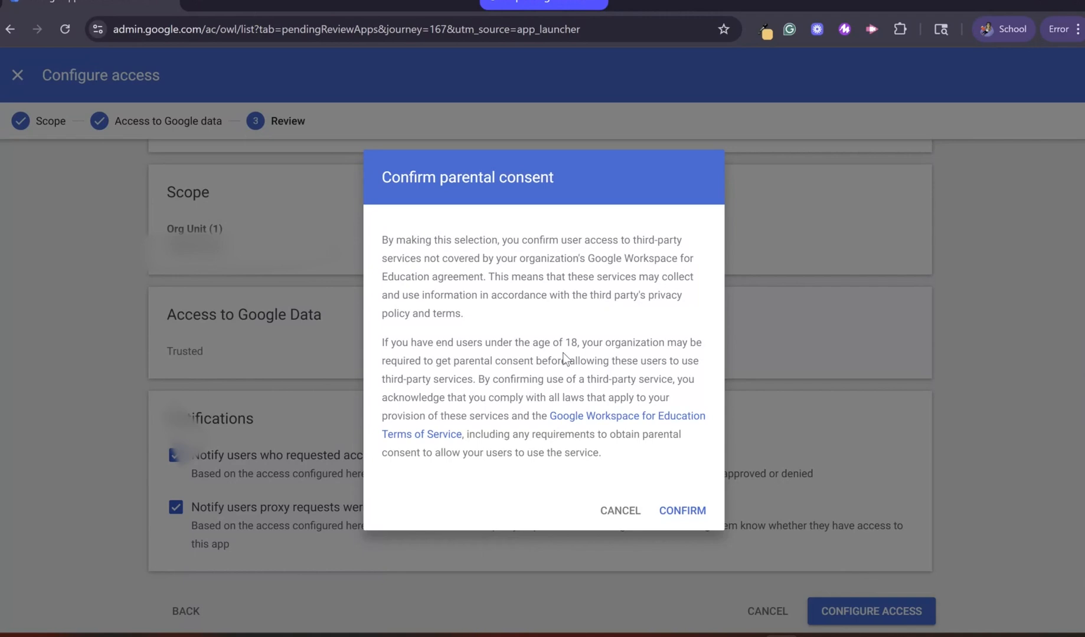
{"action": "left_click_drag", "start_coordinate": [532, 343], "coordinate": [583, 343]}
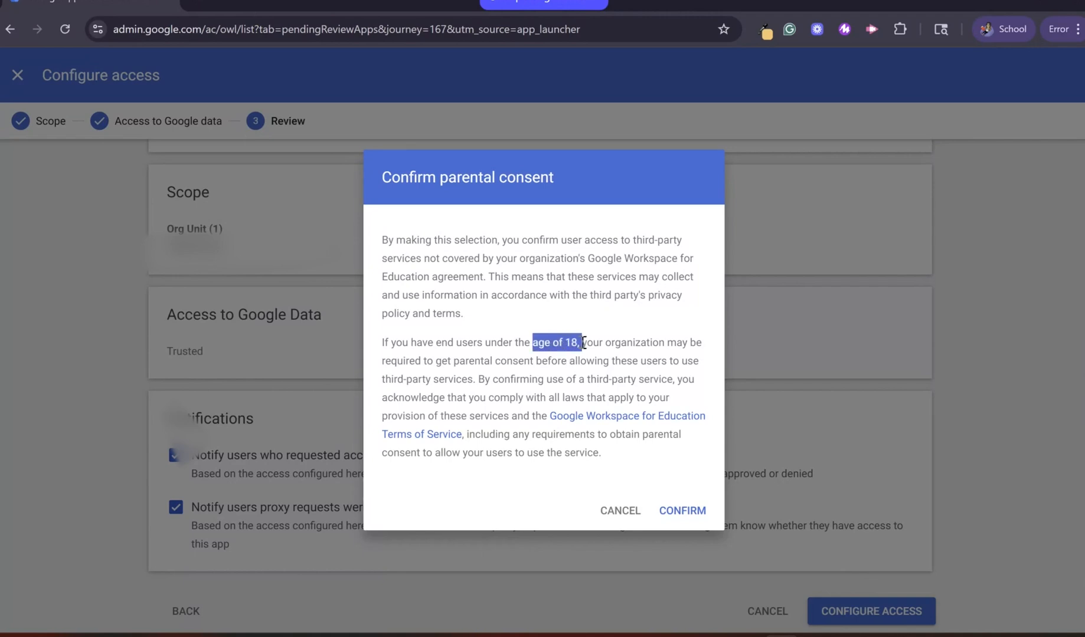
{"action": "left_click", "coordinate": [692, 511]}
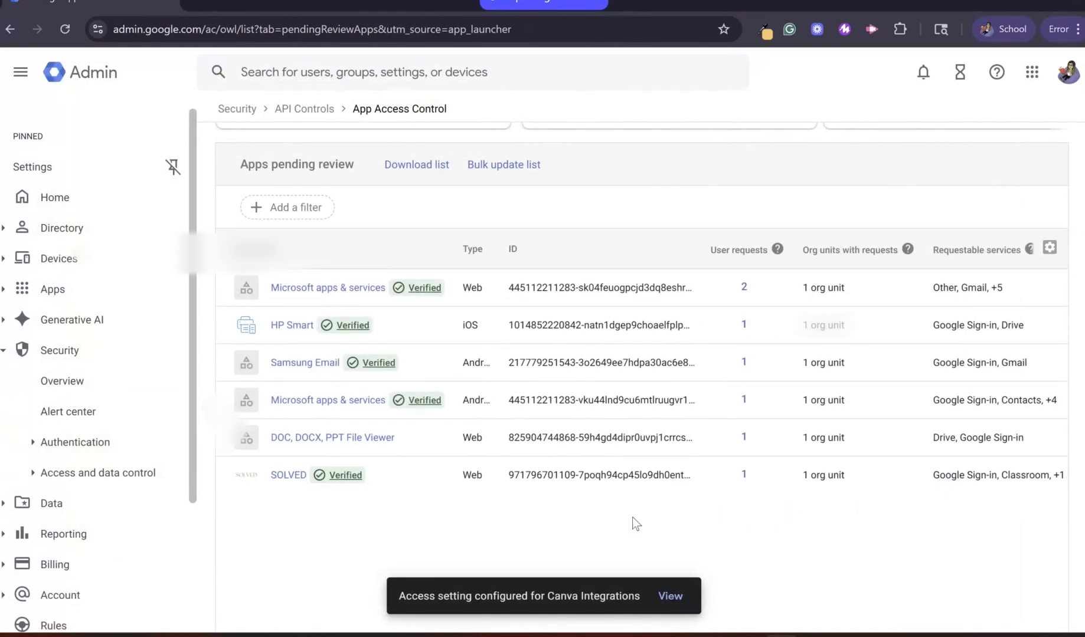
- Check the remaining apps pending review and the configured apps summary
{"action": "scroll", "coordinate": [632, 517], "scroll_direction": "up", "scroll_amount": 2}
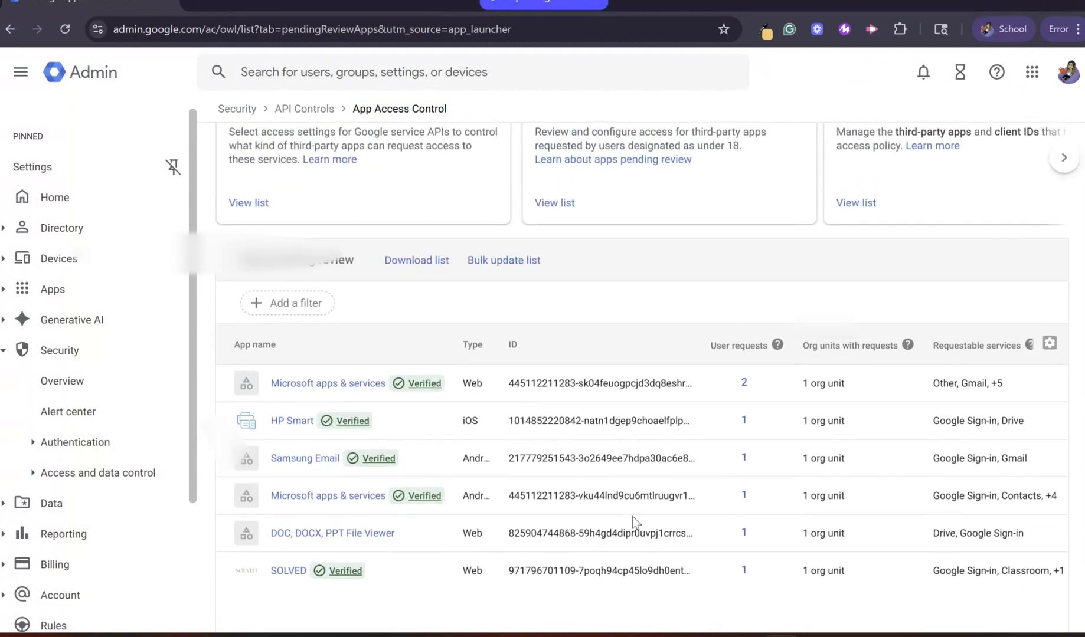
{"action": "scroll", "coordinate": [632, 522], "scroll_direction": "up", "scroll_amount": 1}
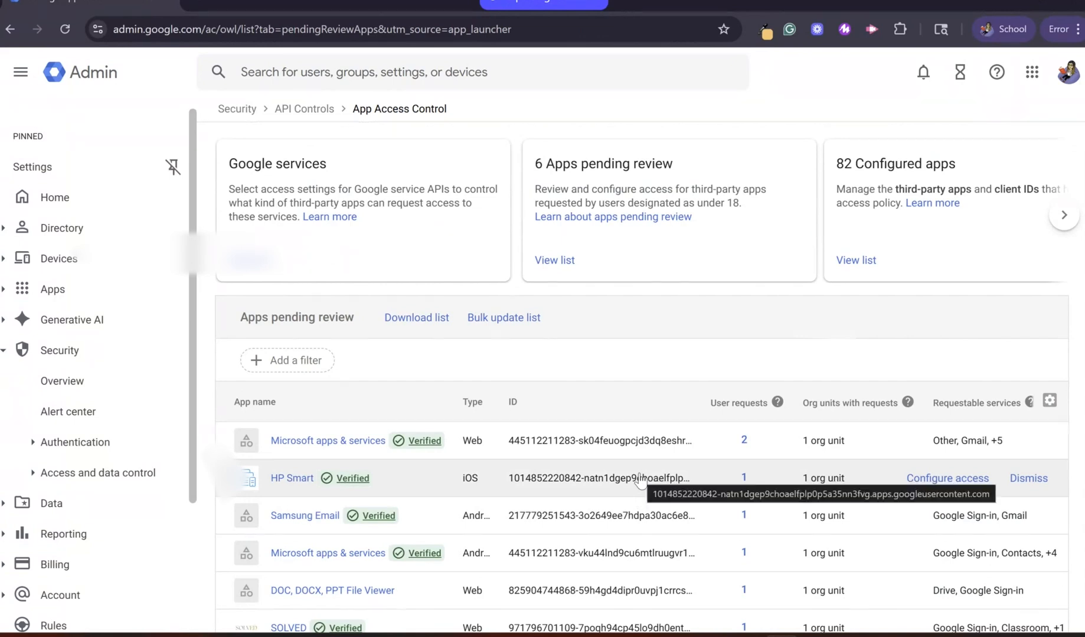
{"action": "scroll", "coordinate": [640, 481], "scroll_direction": "down", "scroll_amount": 1}
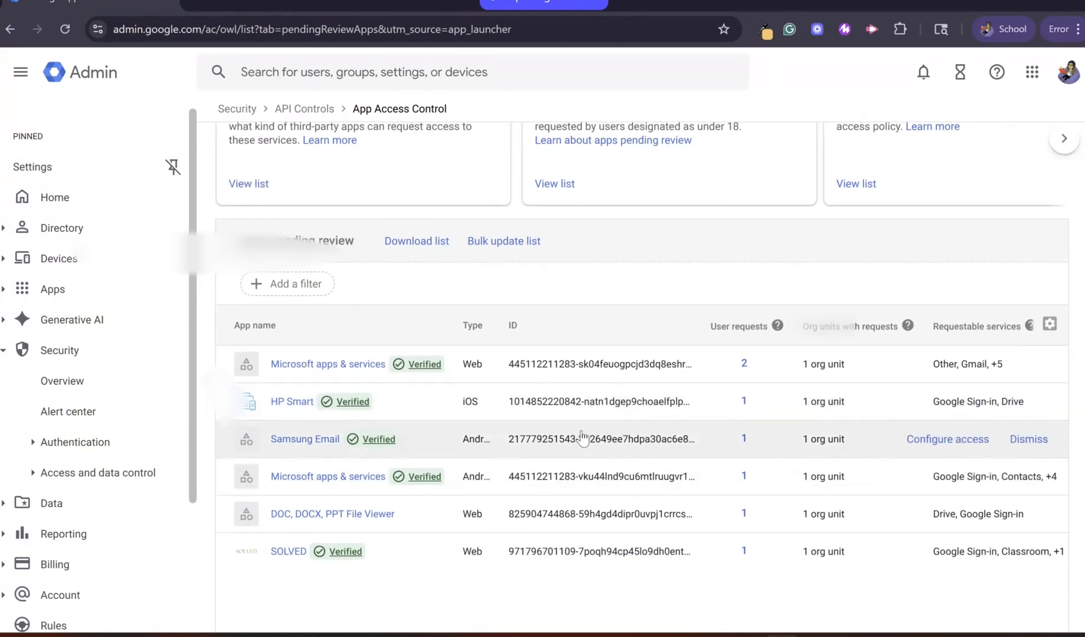
{"action": "scroll", "coordinate": [583, 438], "scroll_direction": "up", "scroll_amount": 1}
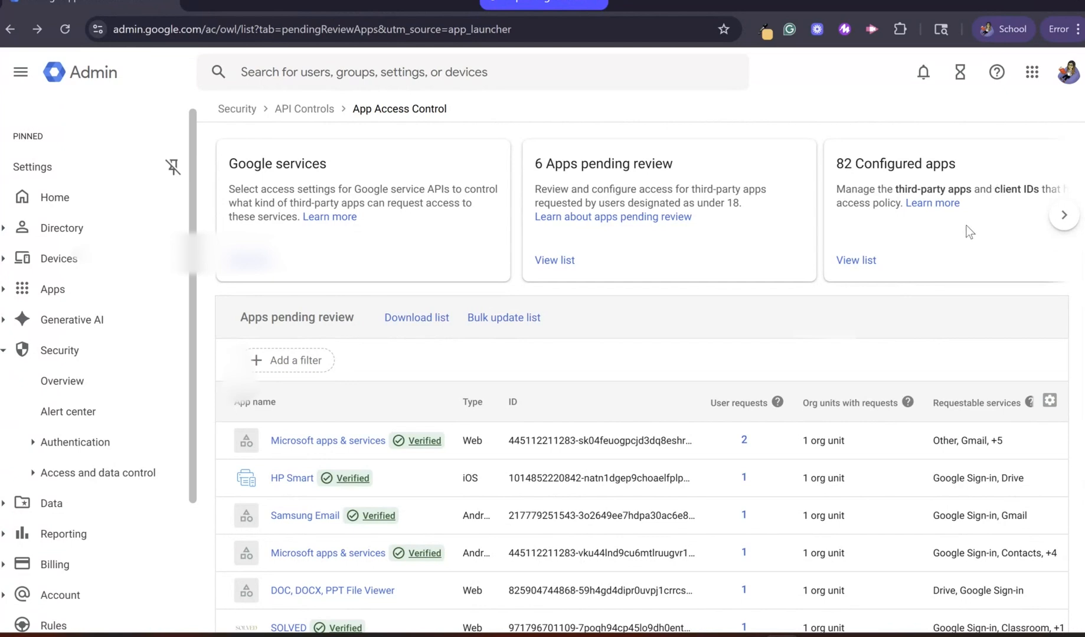
- Start an access change for Pokémon GO from the configured apps list, with all users as the scope
{"action": "left_click", "coordinate": [854, 265]}
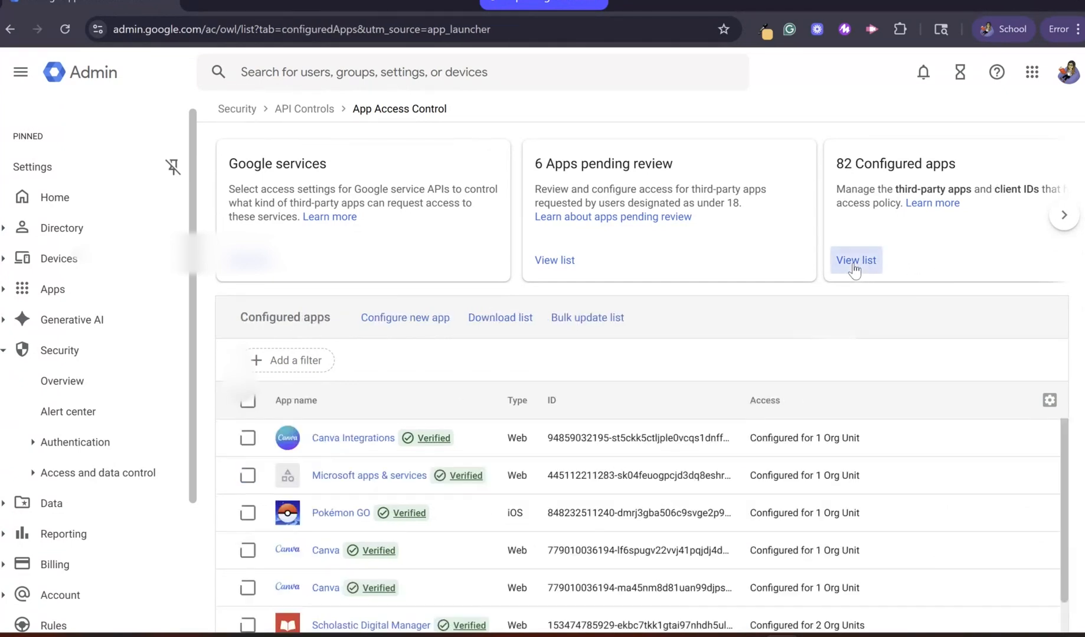
{"action": "scroll", "coordinate": [540, 475], "scroll_direction": "down", "scroll_amount": 1}
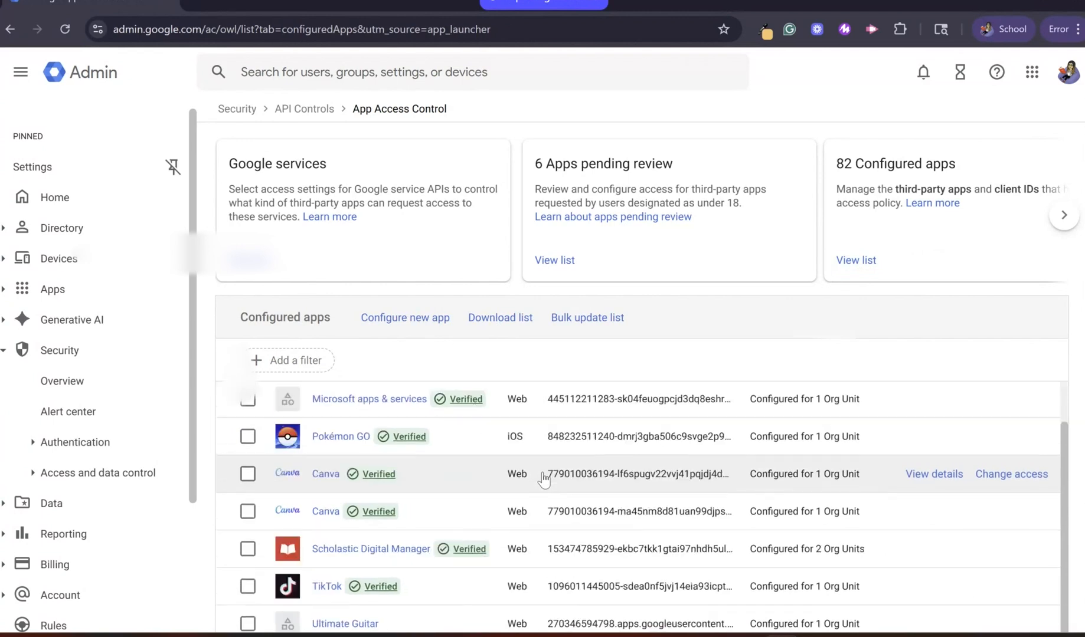
{"action": "scroll", "coordinate": [540, 475], "scroll_direction": "up", "scroll_amount": 1}
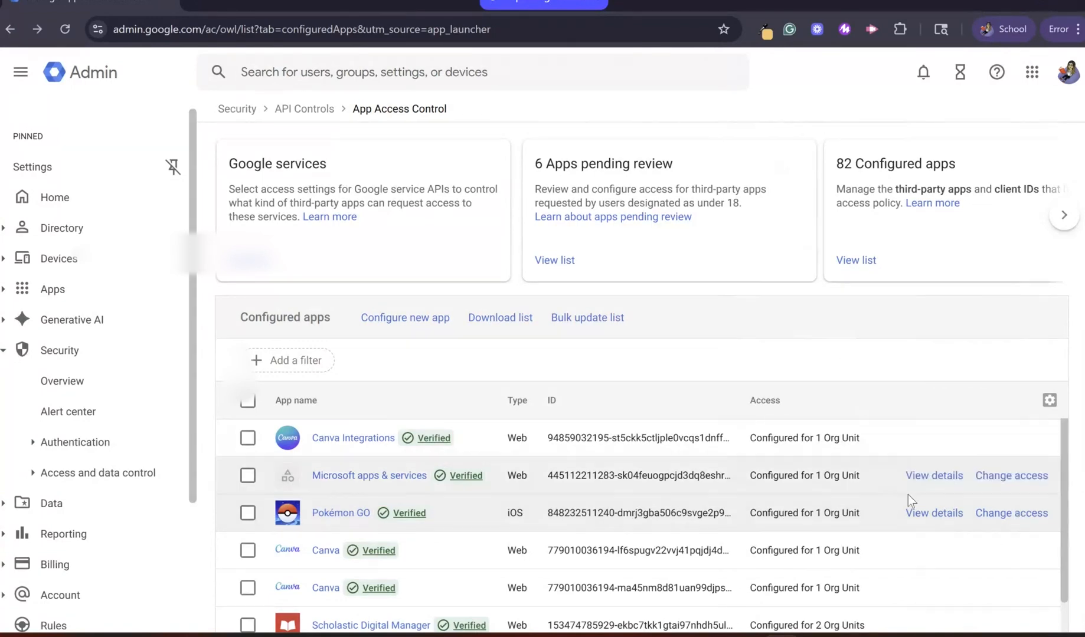
{"action": "left_click", "coordinate": [1011, 513]}
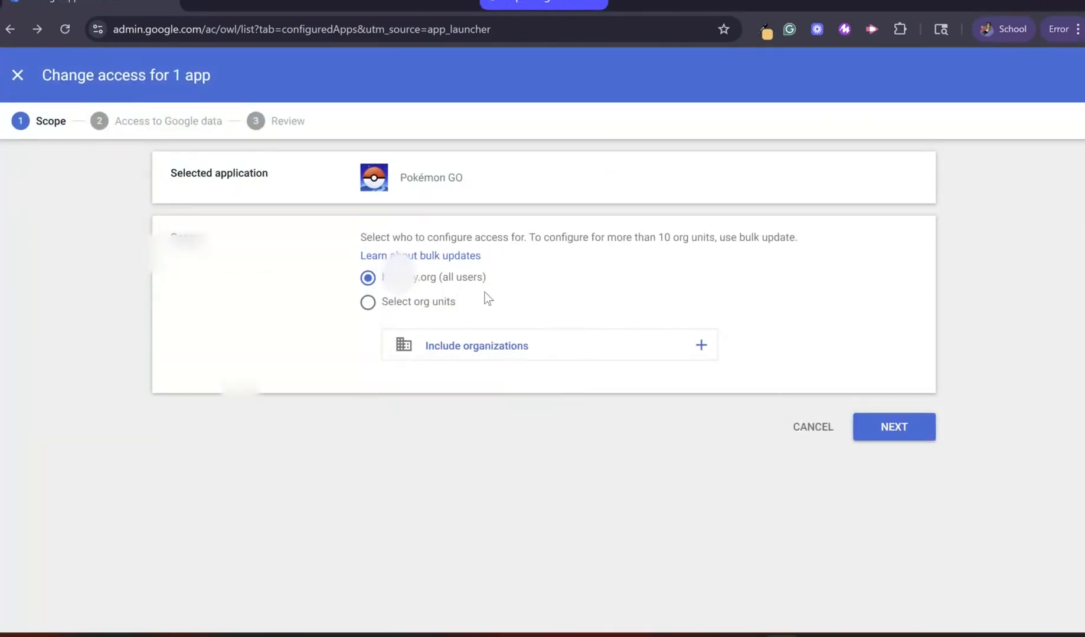
{"action": "left_click", "coordinate": [881, 433]}
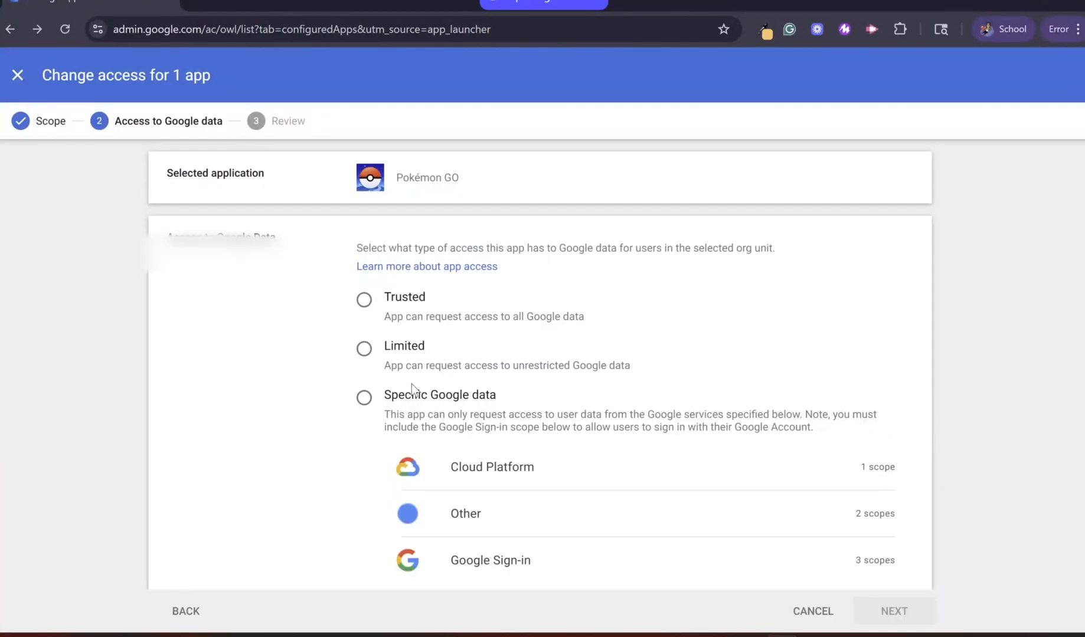
- Set Pokémon GO's access to Google data to Blocked, review the summary and apply the change
{"action": "scroll", "coordinate": [408, 390], "scroll_direction": "down", "scroll_amount": 2}
{"action": "left_click", "coordinate": [363, 517]}
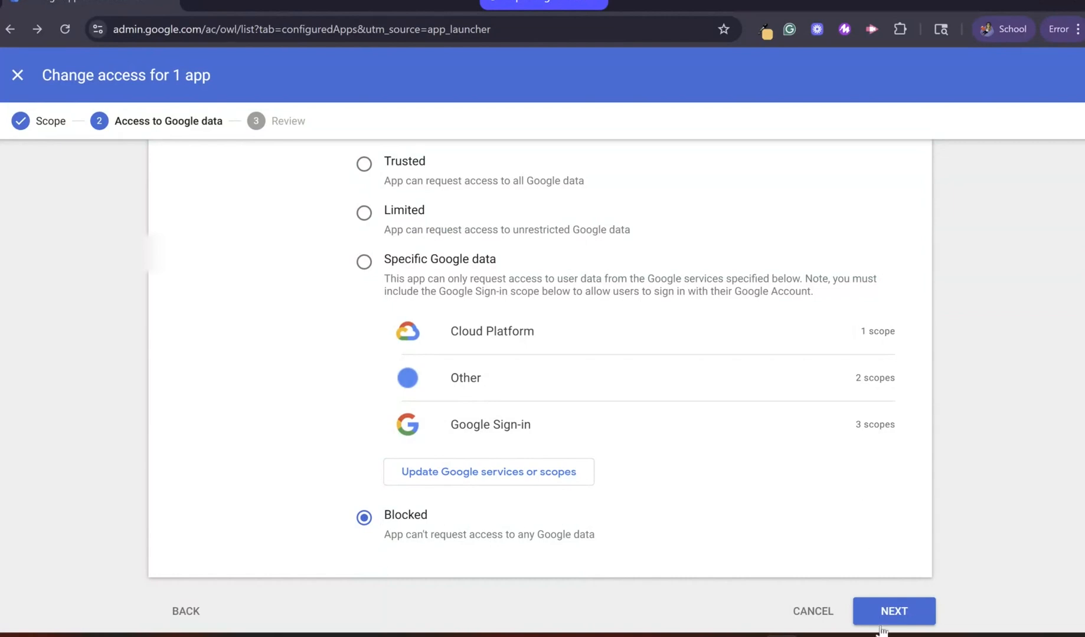
{"action": "left_click", "coordinate": [890, 614]}
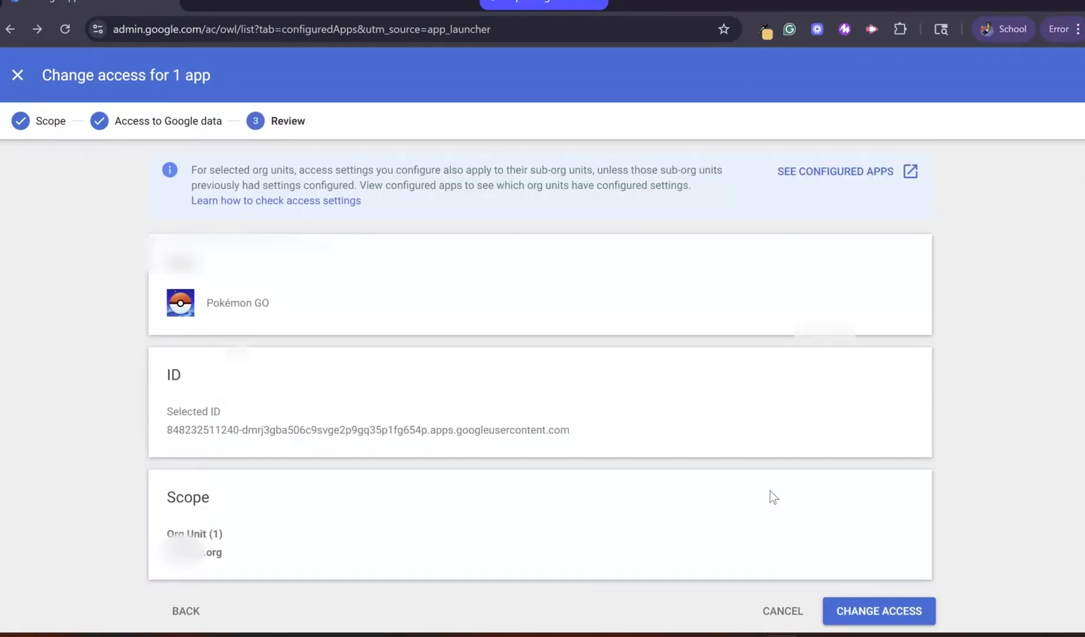
{"action": "scroll", "coordinate": [770, 491], "scroll_direction": "down", "scroll_amount": 2}
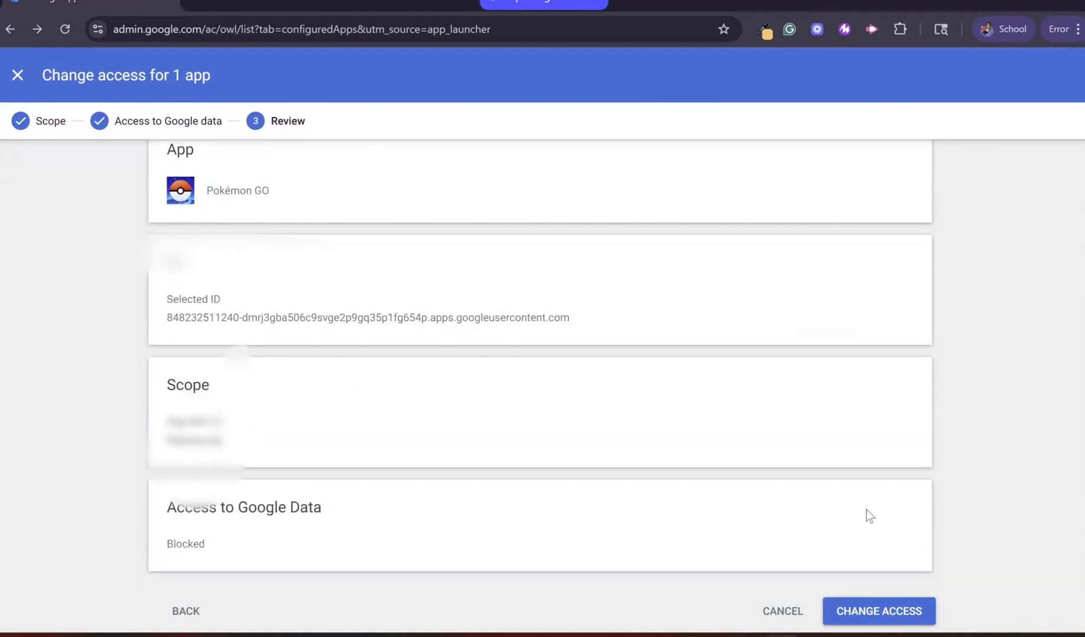
{"action": "left_click", "coordinate": [904, 614]}
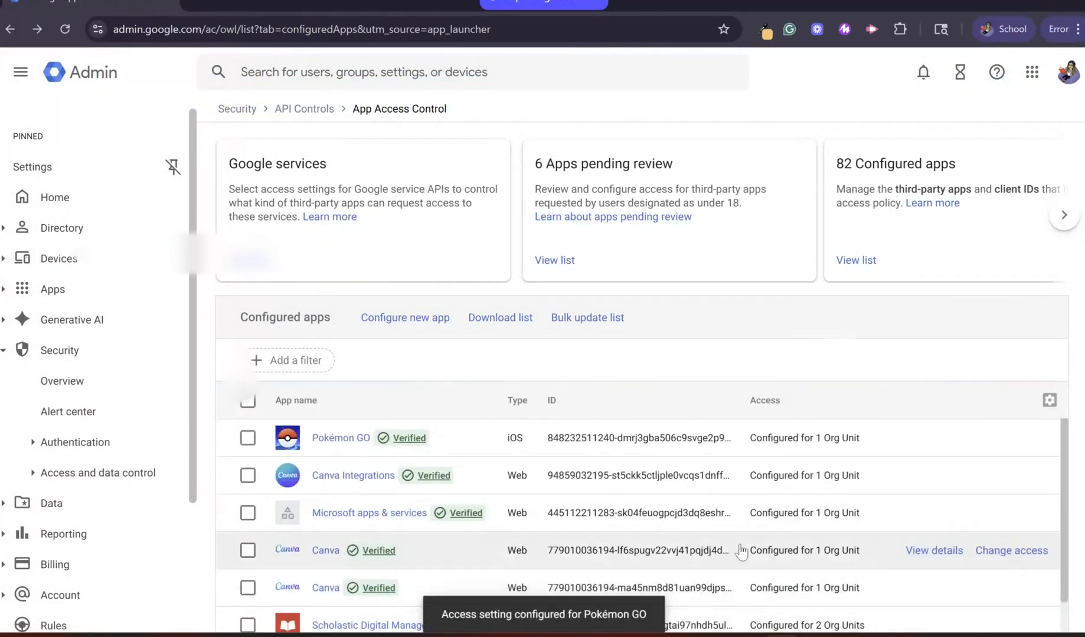
- Start an access change for the configured app TikTok, with all users as the scope
{"action": "scroll", "coordinate": [741, 552], "scroll_direction": "down", "scroll_amount": 3}
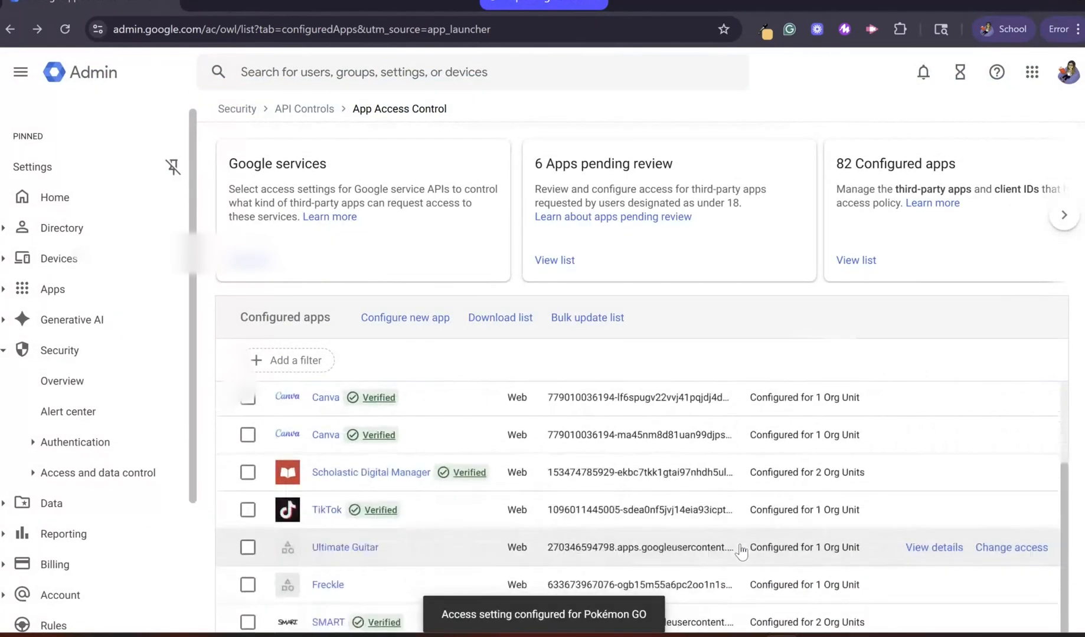
{"action": "scroll", "coordinate": [740, 552], "scroll_direction": "down", "scroll_amount": 2}
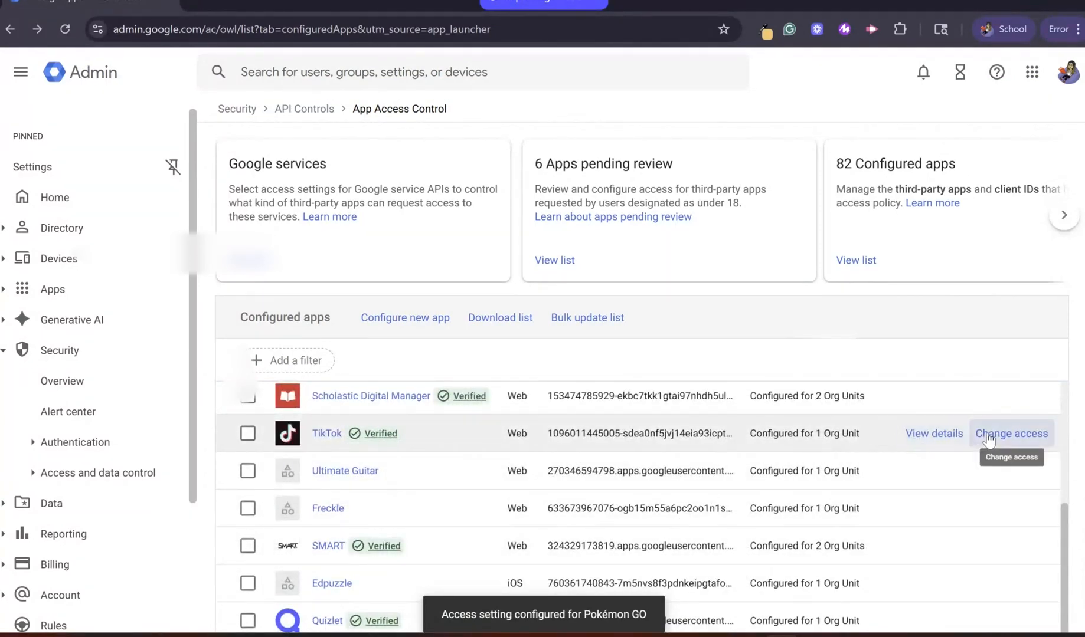
{"action": "left_click", "coordinate": [1006, 438]}
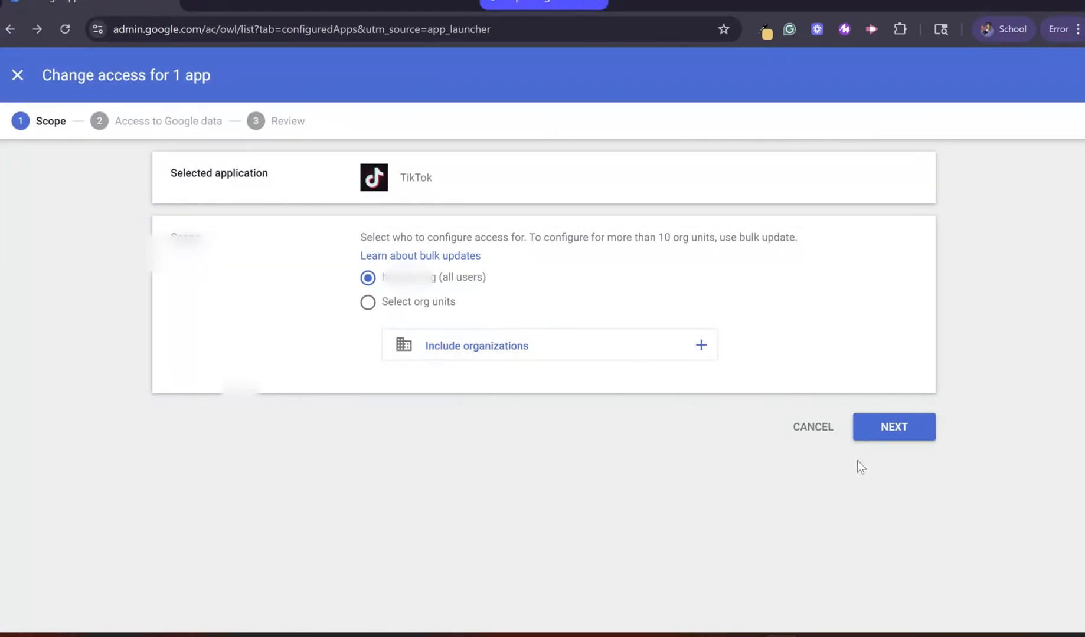
{"action": "left_click", "coordinate": [903, 432]}
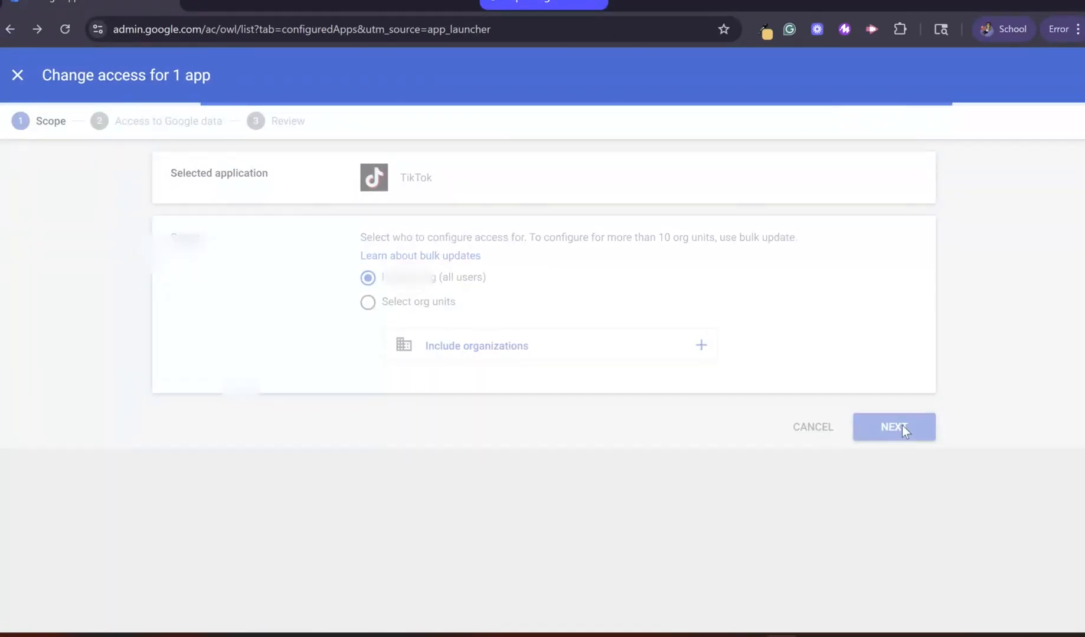
- Set TikTok's access to Google data to Blocked, review the summary and apply the change
{"action": "scroll", "coordinate": [361, 529], "scroll_direction": "down", "scroll_amount": 1}
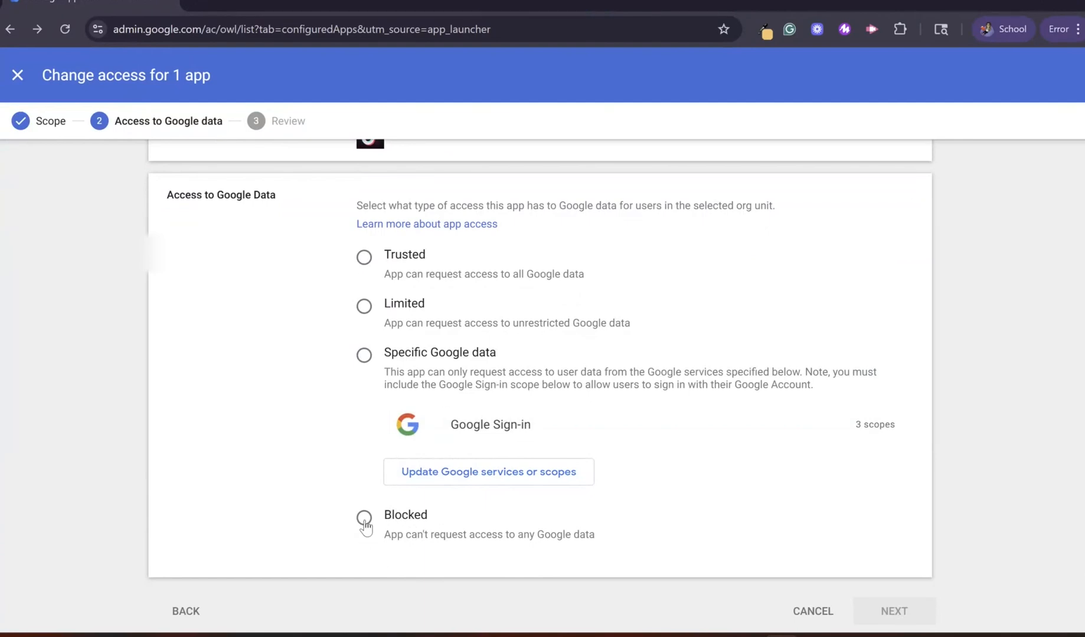
{"action": "left_click", "coordinate": [364, 518]}
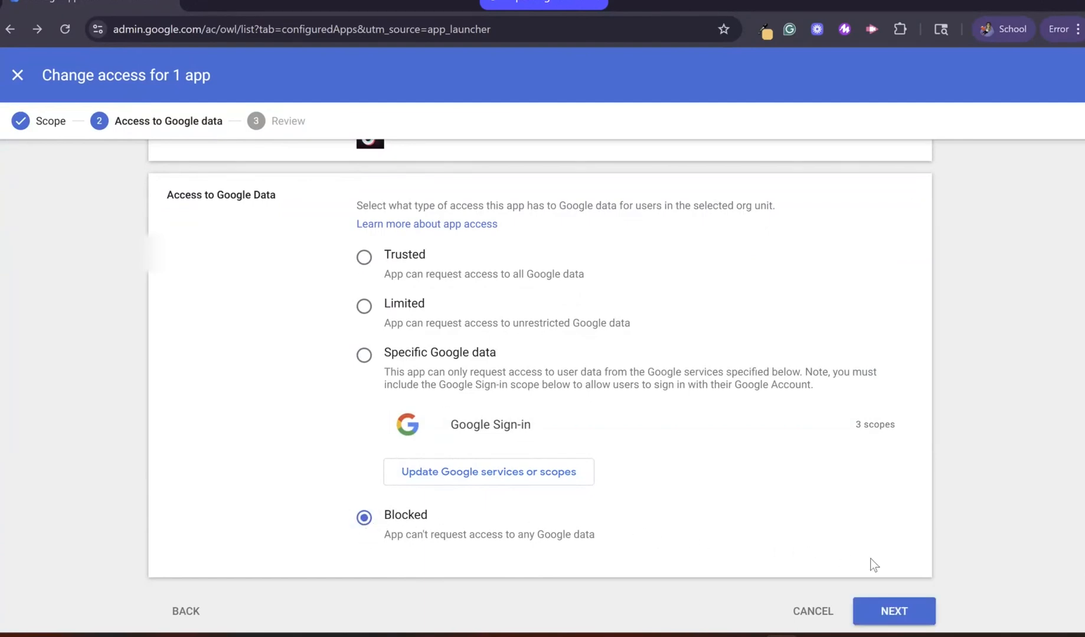
{"action": "left_click", "coordinate": [903, 613]}
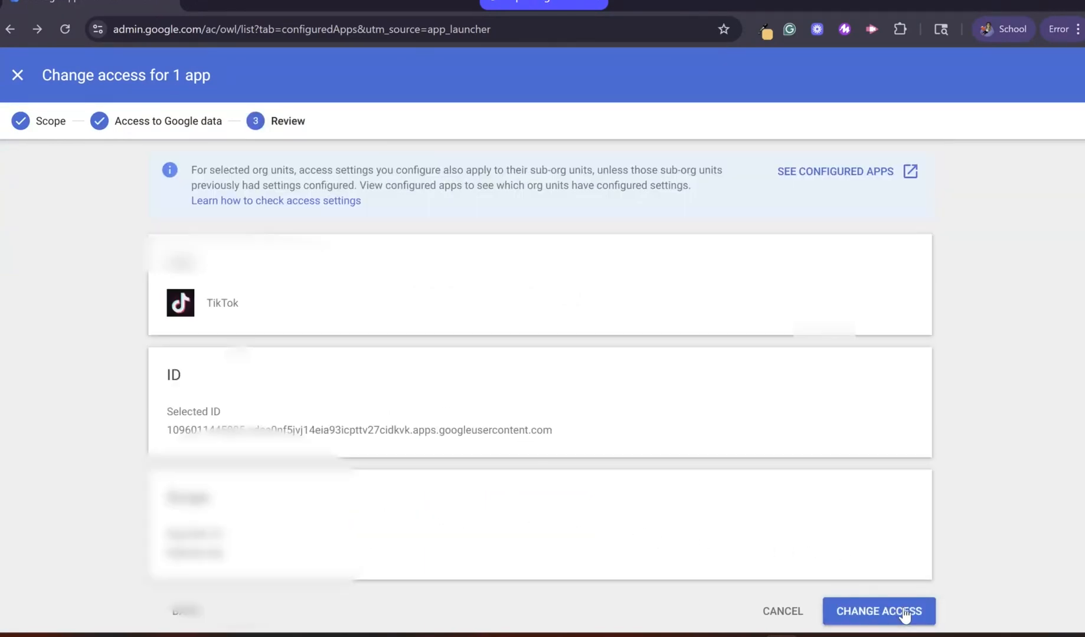
{"action": "scroll", "coordinate": [848, 555], "scroll_direction": "down", "scroll_amount": 2}
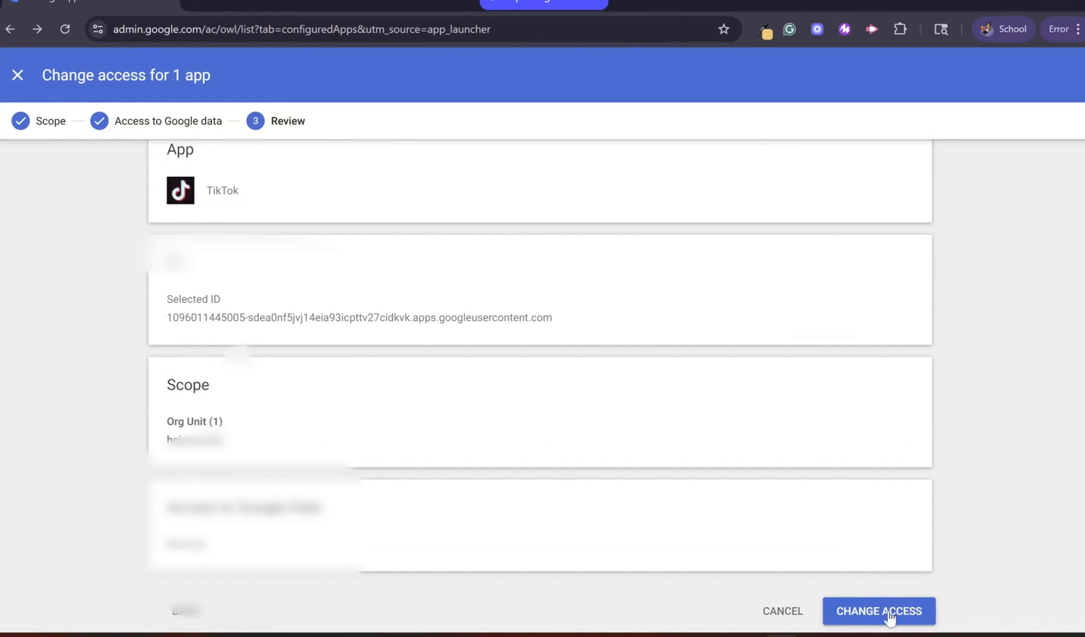
{"action": "left_click", "coordinate": [889, 616]}
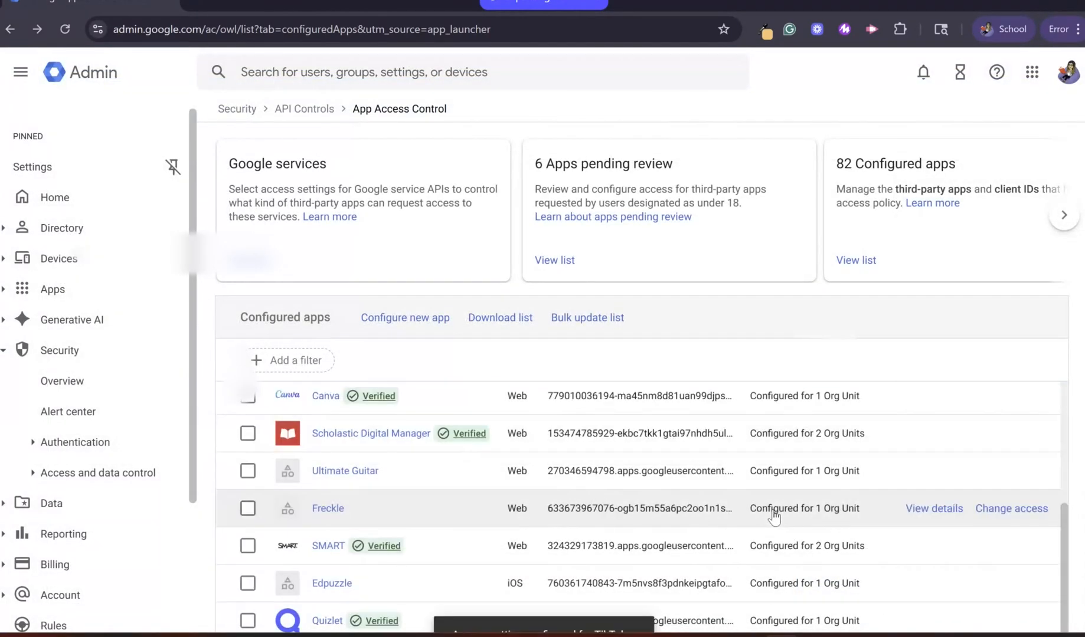
- Look through the configured apps list, and check the apps still pending review with their user requests and requestable services
{"action": "scroll", "coordinate": [771, 513], "scroll_direction": "down", "scroll_amount": 1}
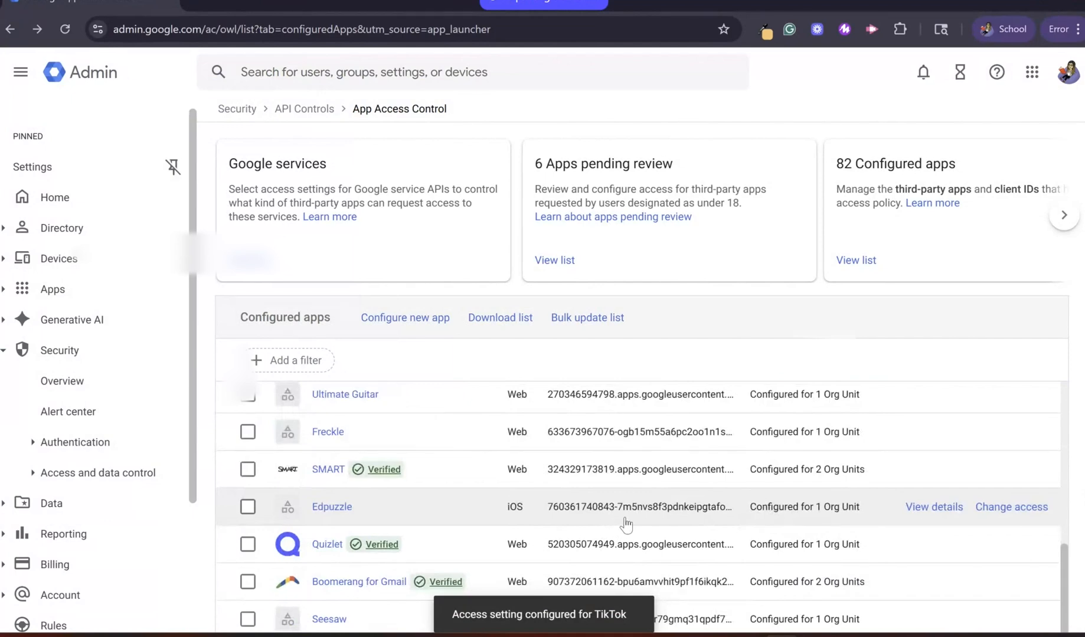
{"action": "scroll", "coordinate": [634, 523], "scroll_direction": "down", "scroll_amount": 1}
{"action": "scroll", "coordinate": [640, 523], "scroll_direction": "down", "scroll_amount": 1}
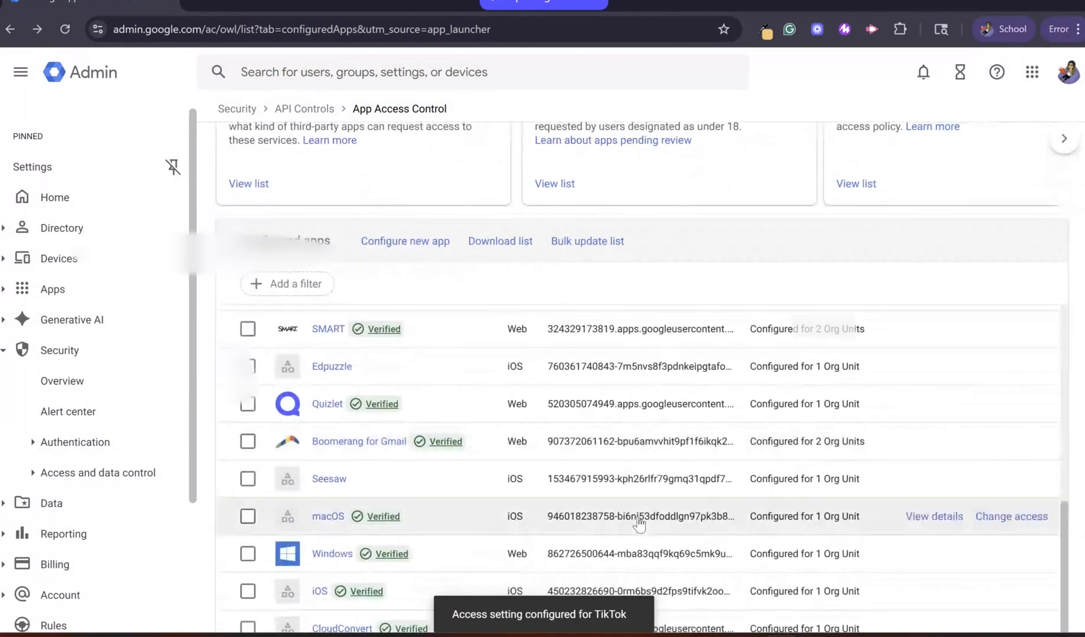
{"action": "scroll", "coordinate": [639, 523], "scroll_direction": "down", "scroll_amount": 2}
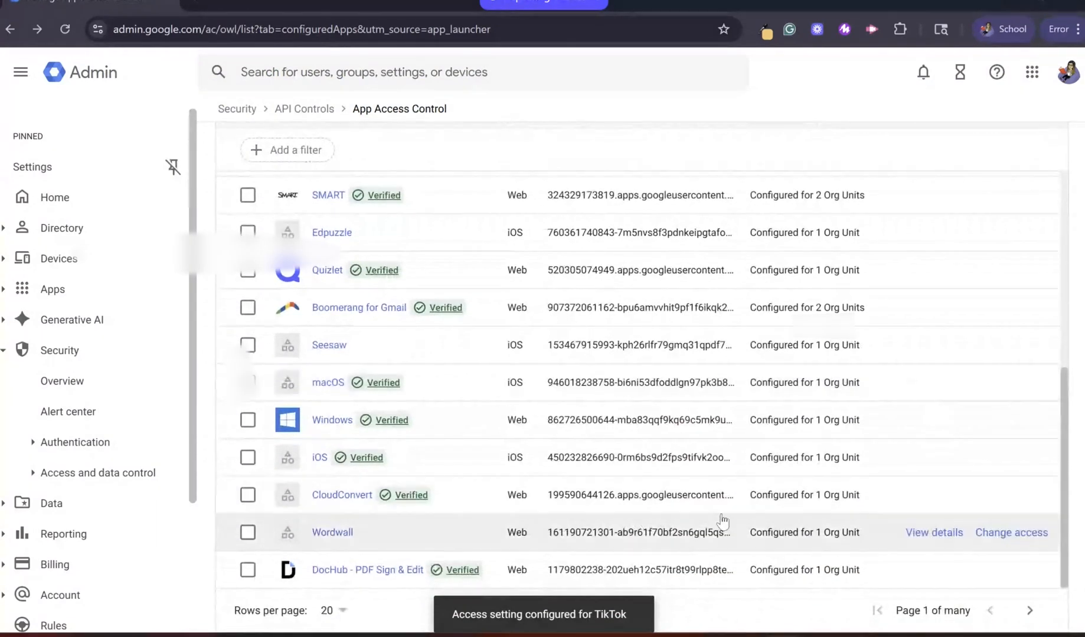
{"action": "scroll", "coordinate": [723, 522], "scroll_direction": "up", "scroll_amount": 7}
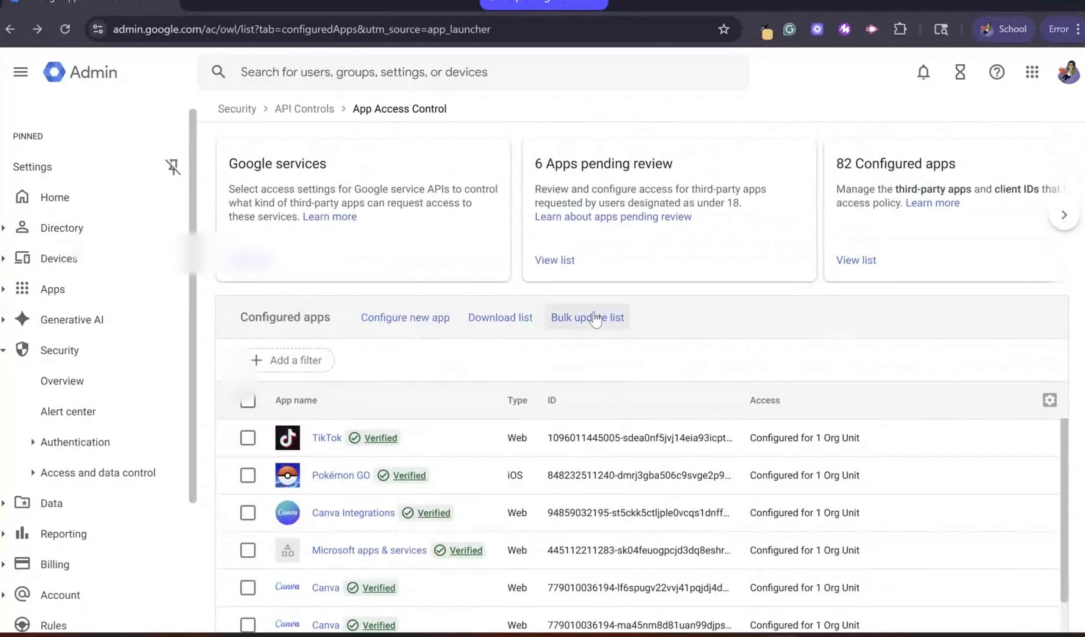
{"action": "left_click", "coordinate": [565, 264]}
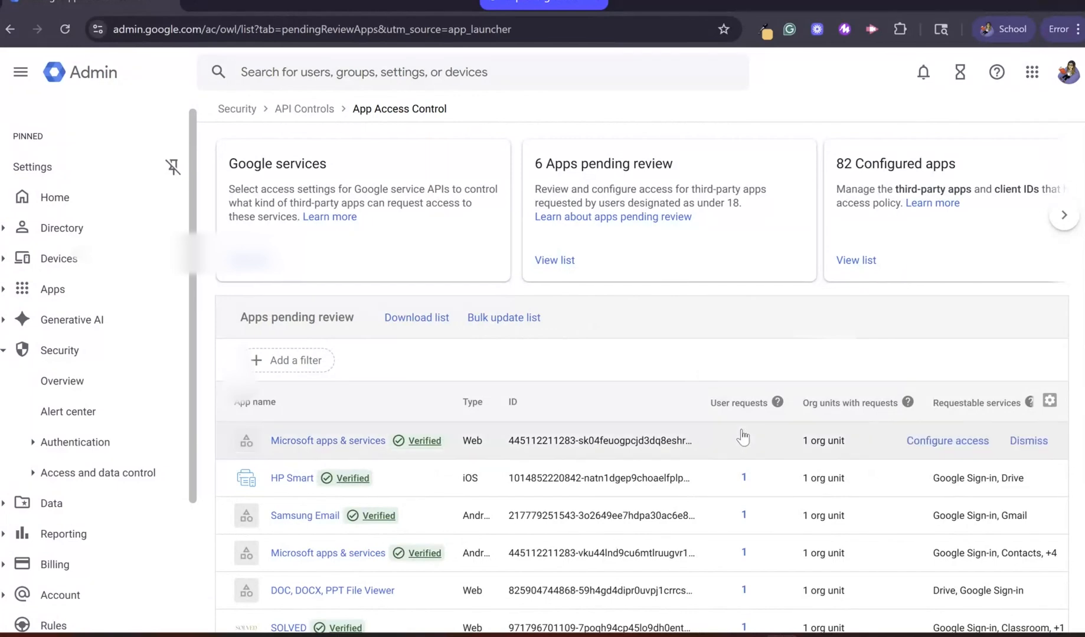
{"action": "scroll", "coordinate": [743, 438], "scroll_direction": "down", "scroll_amount": 2}
{"action": "scroll", "coordinate": [743, 438], "scroll_direction": "down", "scroll_amount": 2}
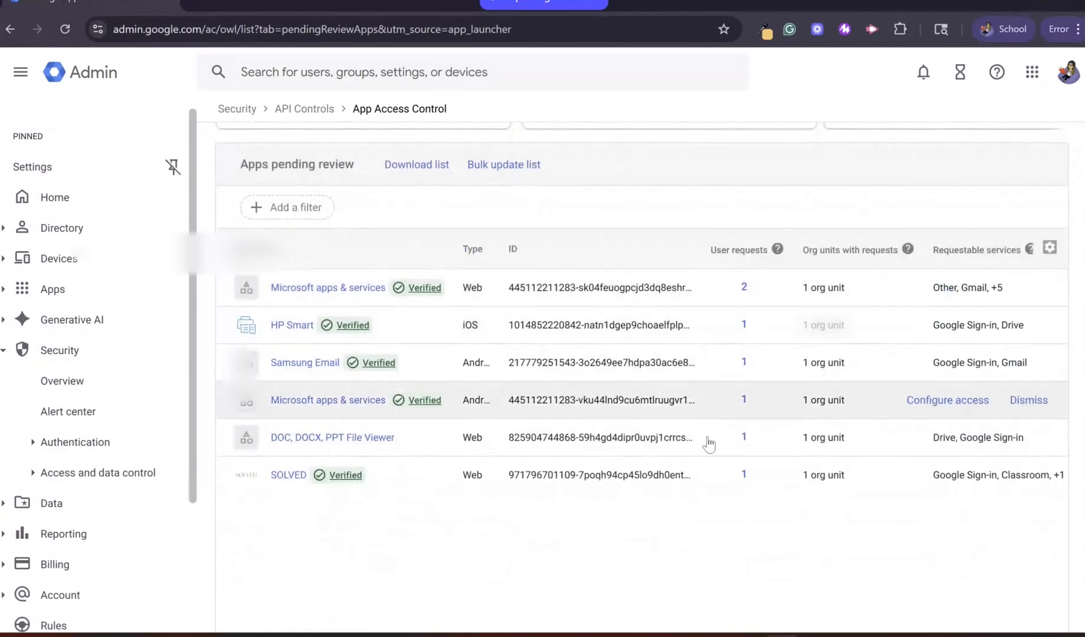